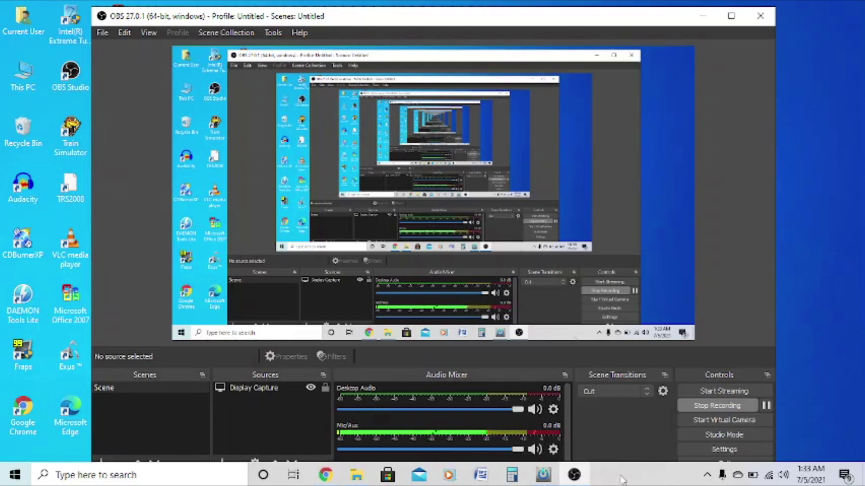
click(325, 475)
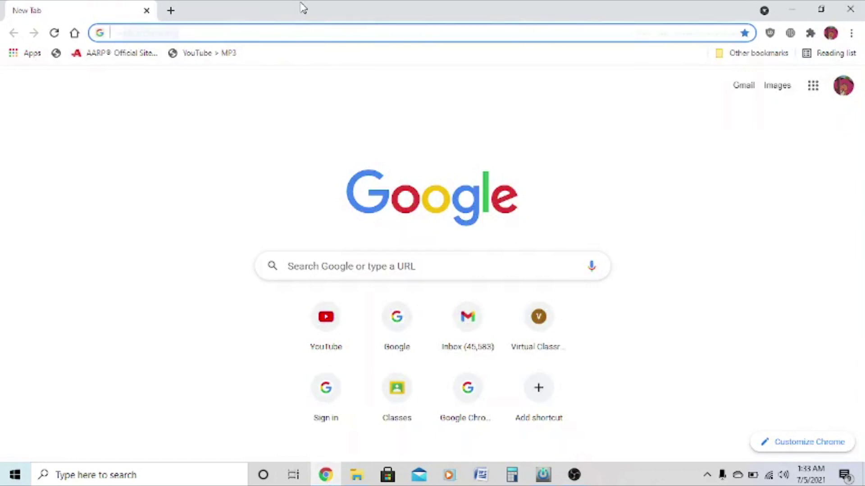
text(wayback)
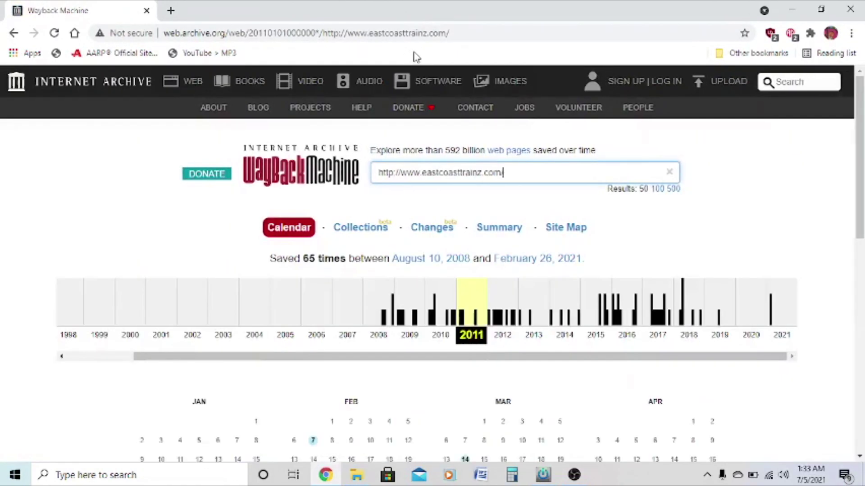
click(437, 311)
scroll(436, 310, down, 4)
mouse_move(636, 269)
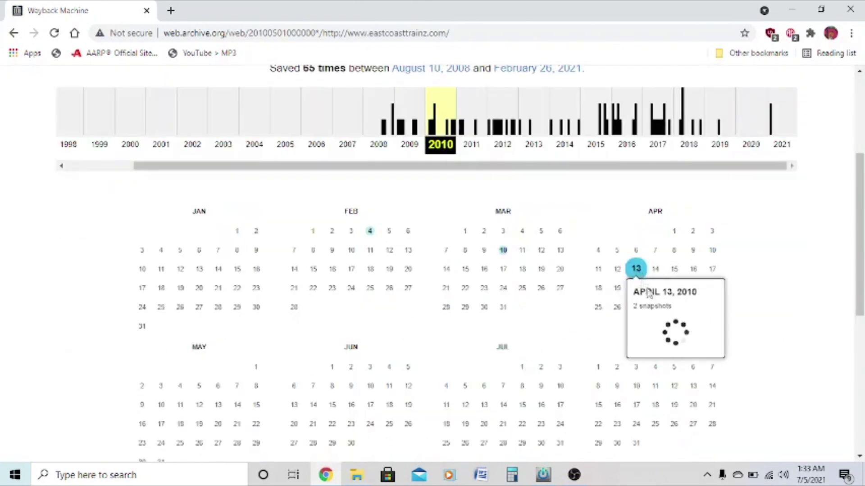
click(671, 322)
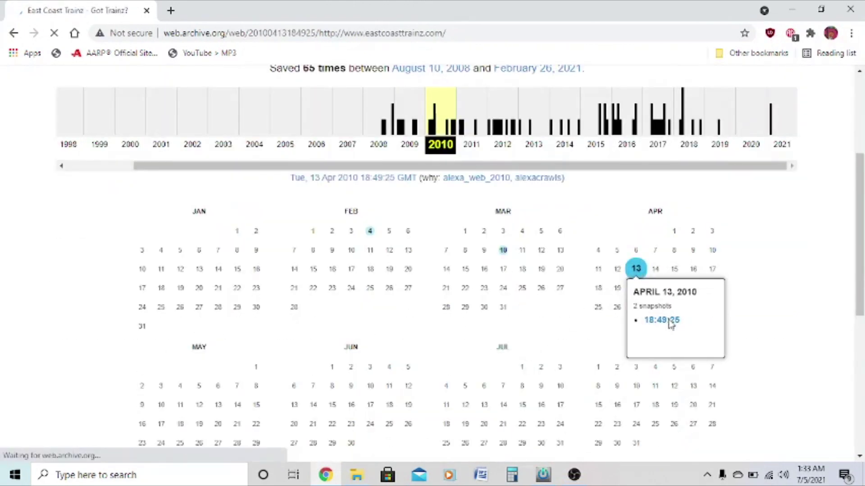
- Go to the Steam Power page in the archived site's Motive Power section
scroll(517, 295, down, 3)
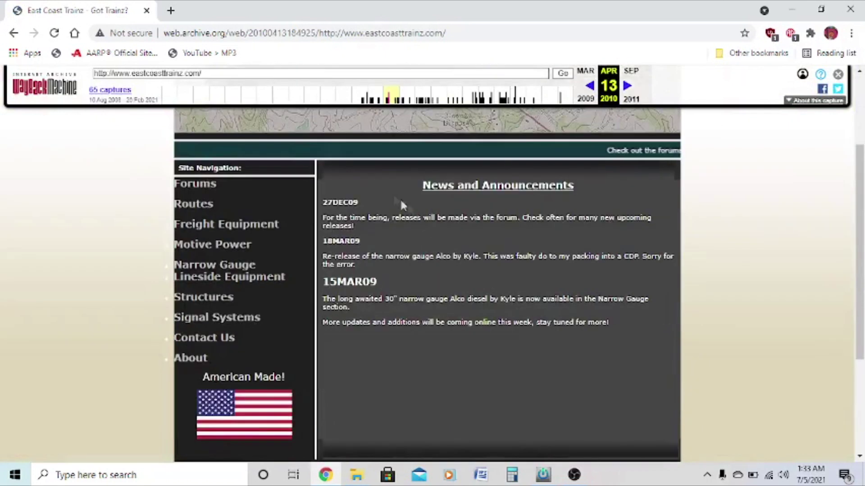
click(213, 247)
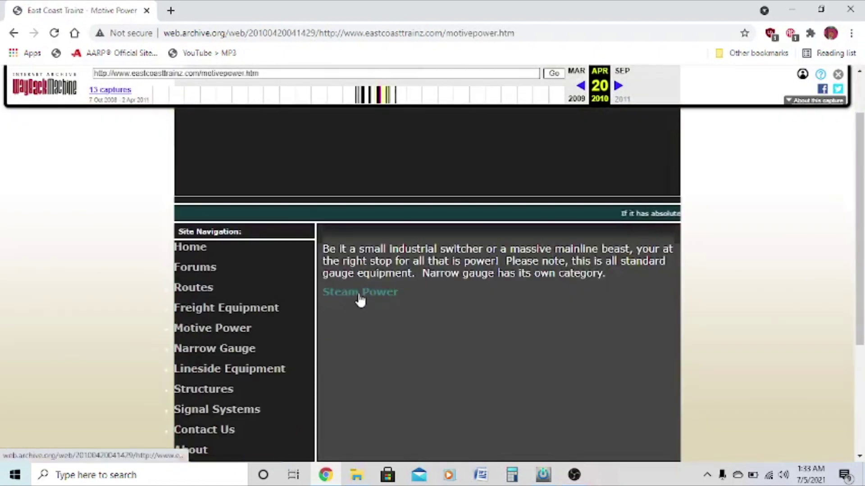
click(359, 297)
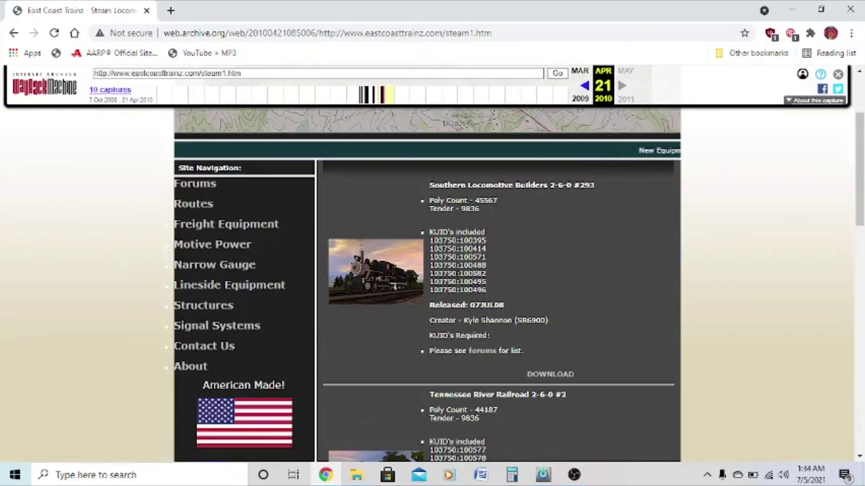
- Look through the steam locomotive listings on the archived page to see which models are offered for download
scroll(488, 209, down, 1)
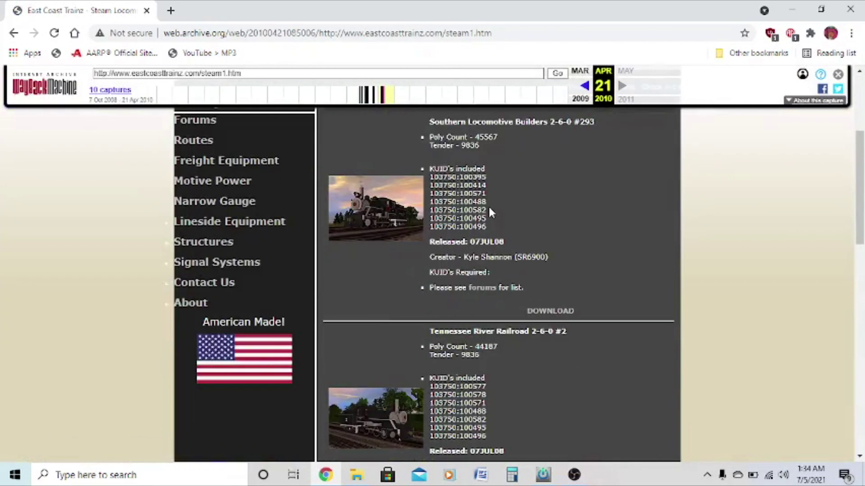
scroll(514, 323, down, 3)
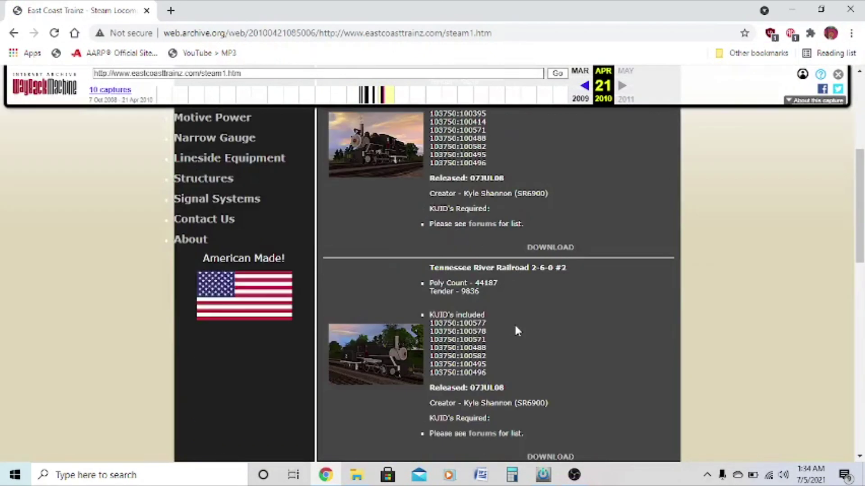
scroll(510, 320, down, 3)
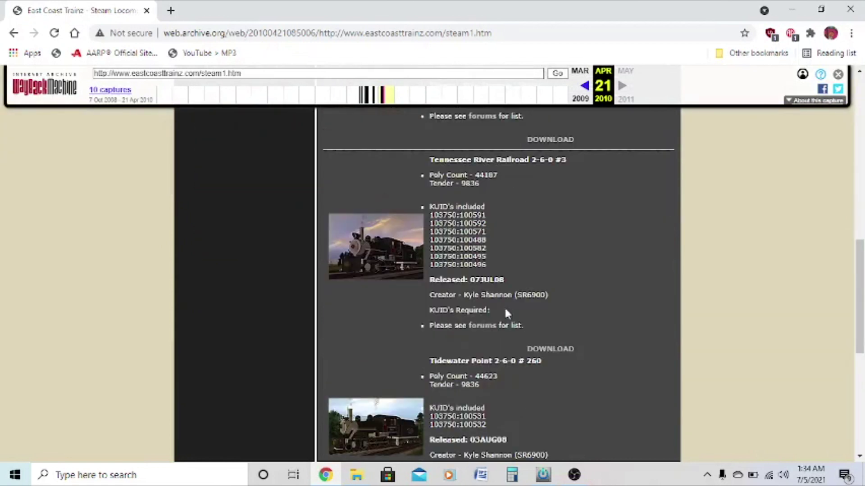
scroll(506, 313, down, 2)
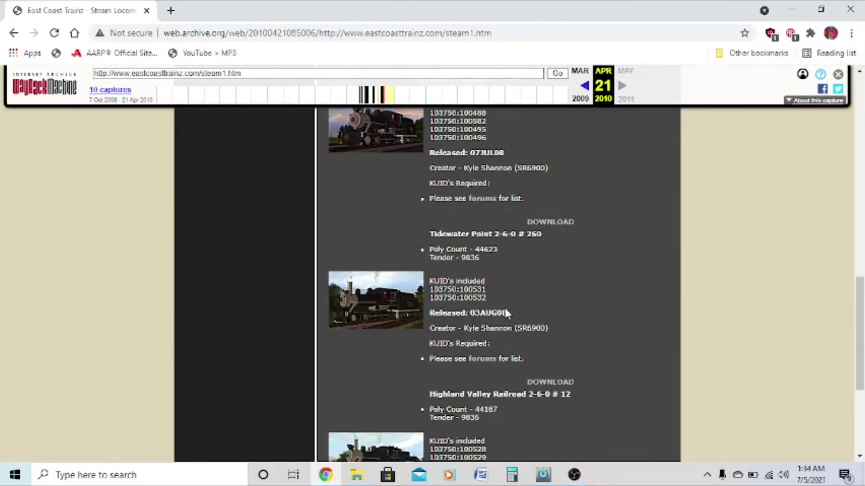
scroll(505, 288, down, 1)
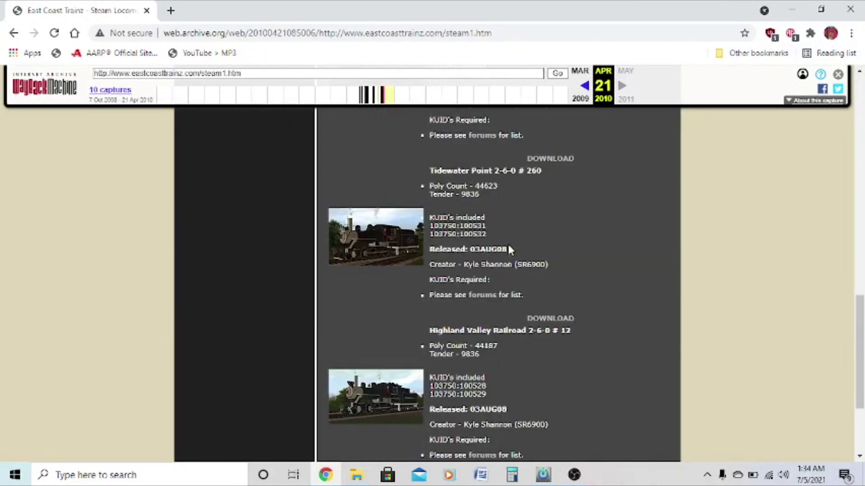
scroll(508, 246, down, 2)
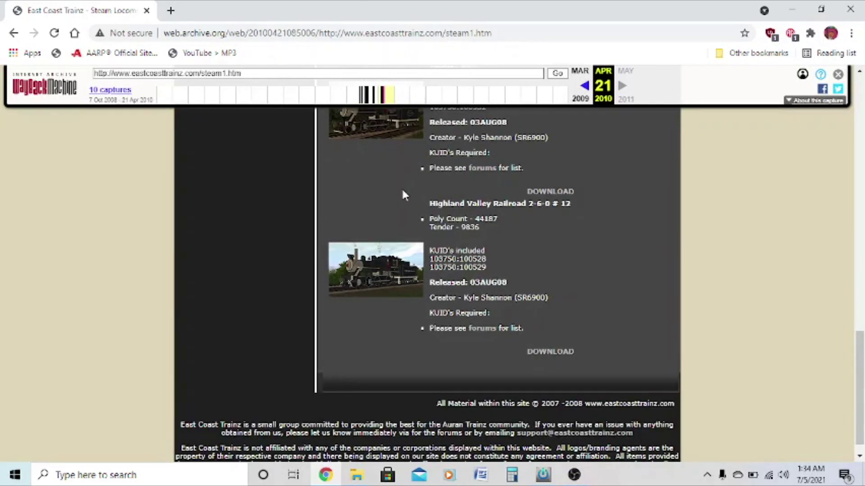
scroll(422, 289, up, 7)
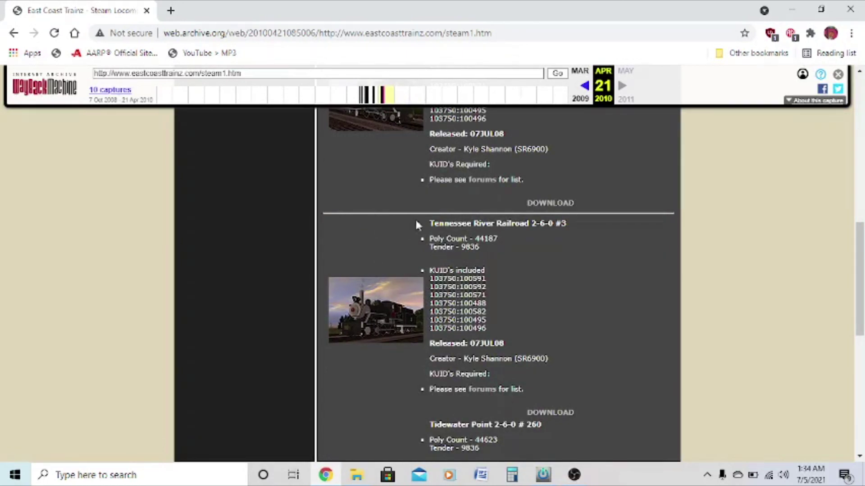
scroll(475, 264, up, 7)
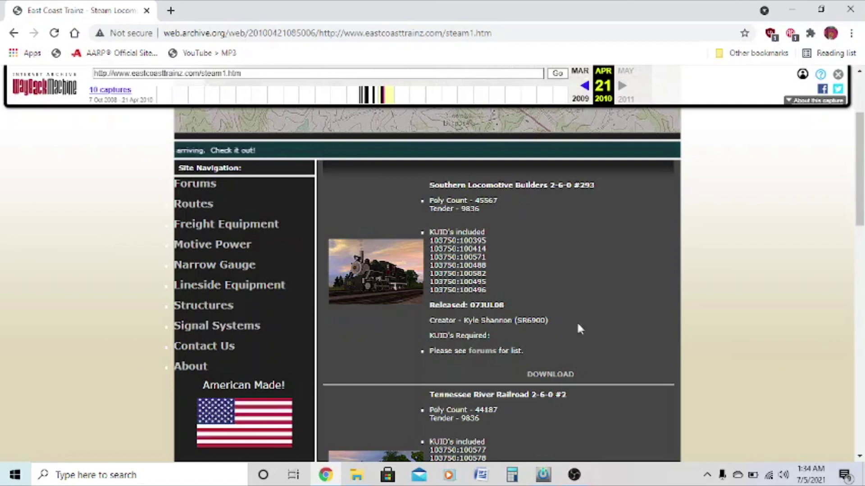
- Download the Southern Locomotive Builders 2-6-0 #293 file and import it into TC Content Manager Plus
right_click(560, 377)
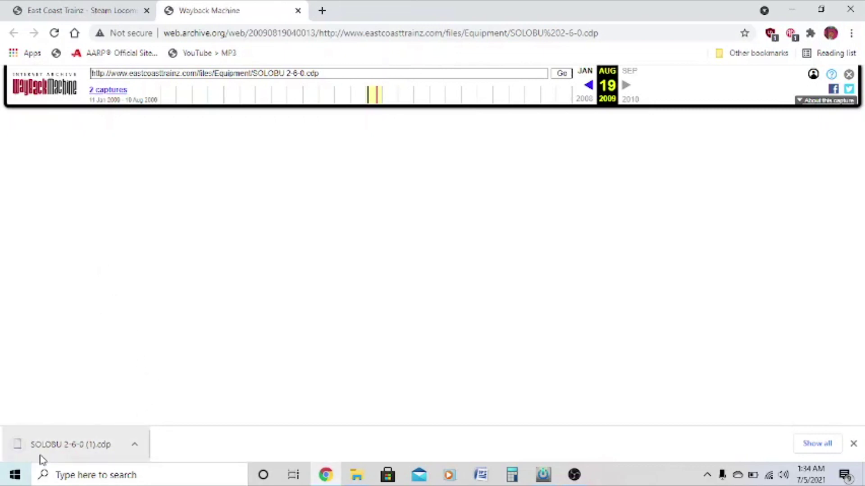
drag(39, 454, 424, 346)
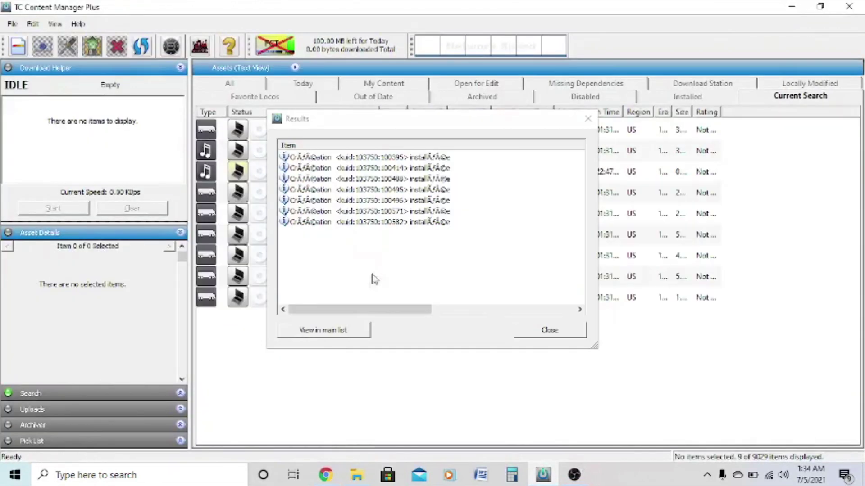
- Show the imported locomotive assets in the main list and commit all of them
key(Return)
drag(449, 383, 270, 101)
key(ctrl+m)
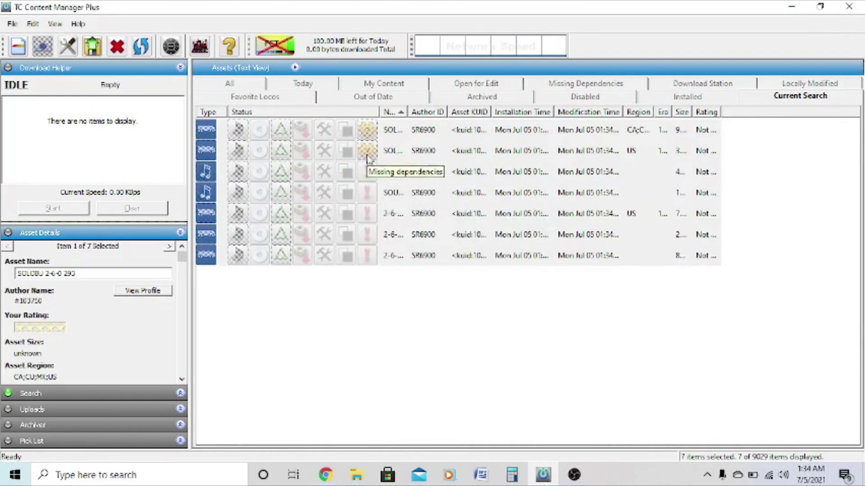
- Try to download the missing dependencies of the SOLOBU 2-6-0 293 locomotive and its tender, and clear the Download Helper list
drag(279, 131, 277, 150)
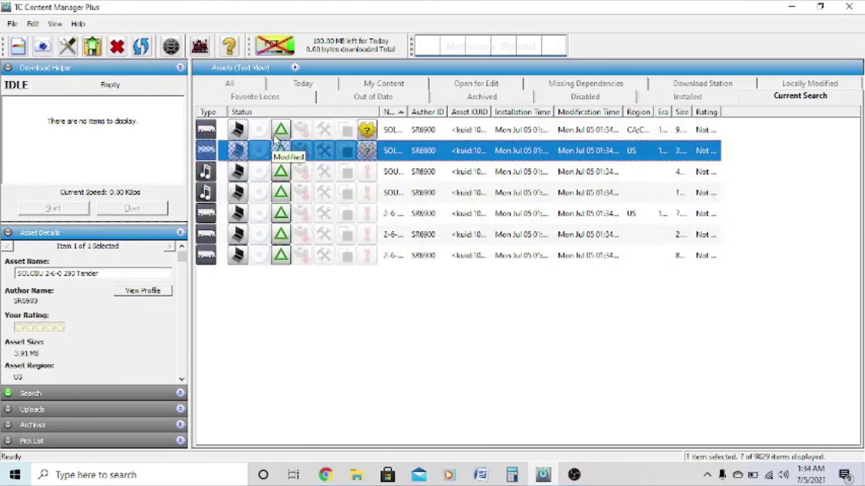
click(42, 46)
click(77, 210)
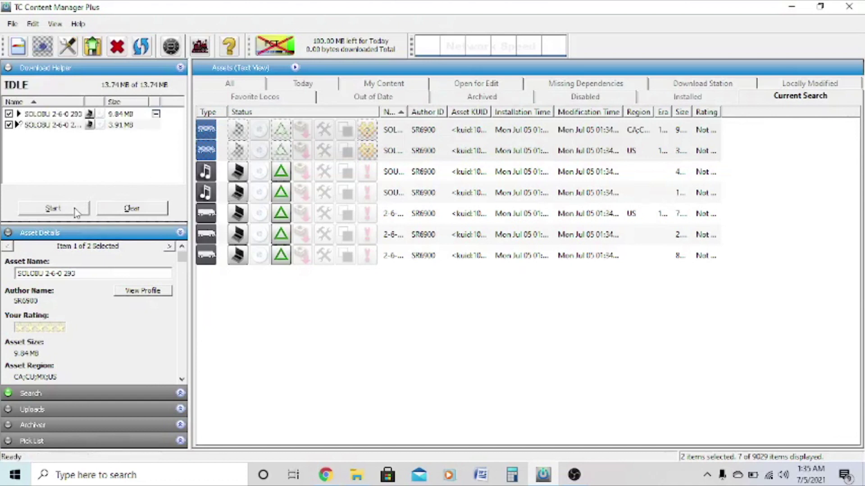
click(76, 211)
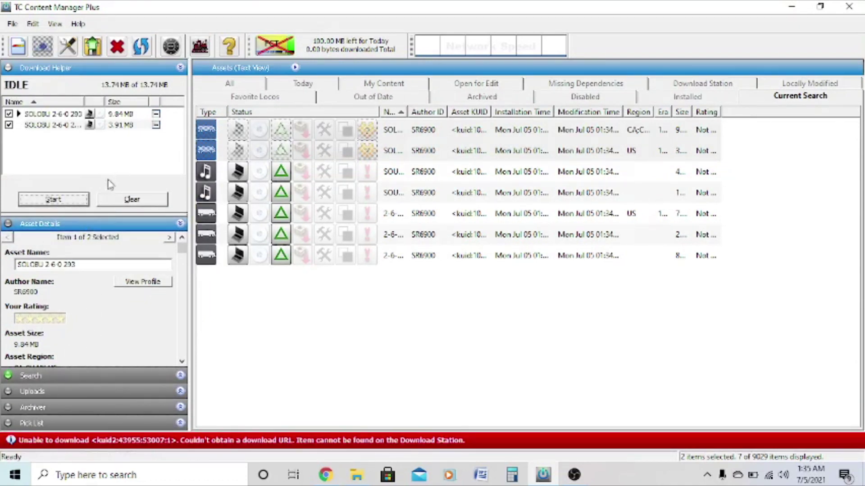
click(118, 197)
- View the dependencies of the SOLOBU 2-6-0 293 Tender and copy the unknown item <kuid2:63290:25013:2>
click(372, 152)
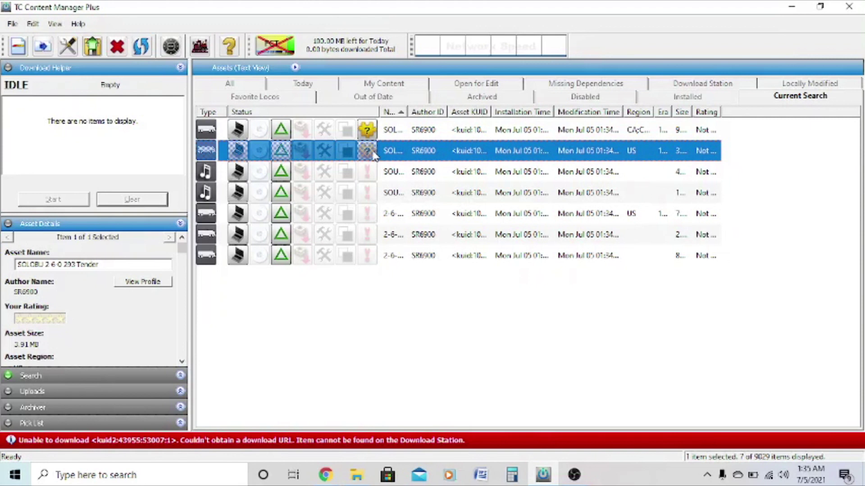
click(493, 370)
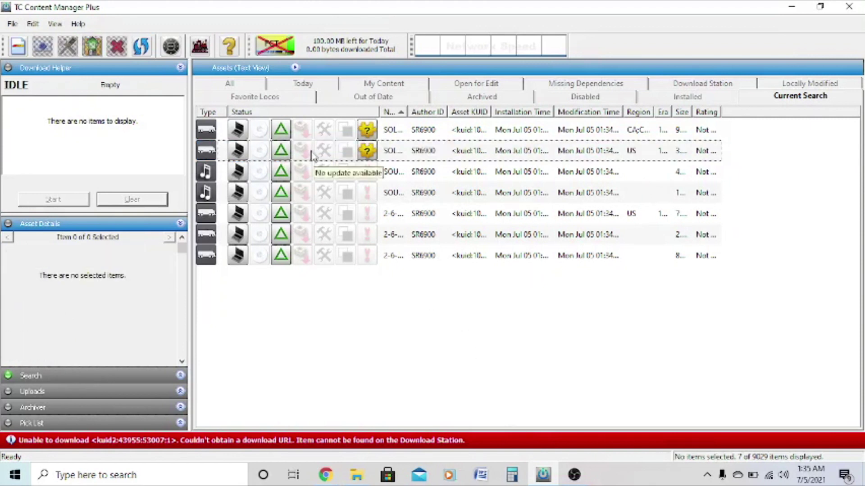
click(369, 155)
right_click(369, 155)
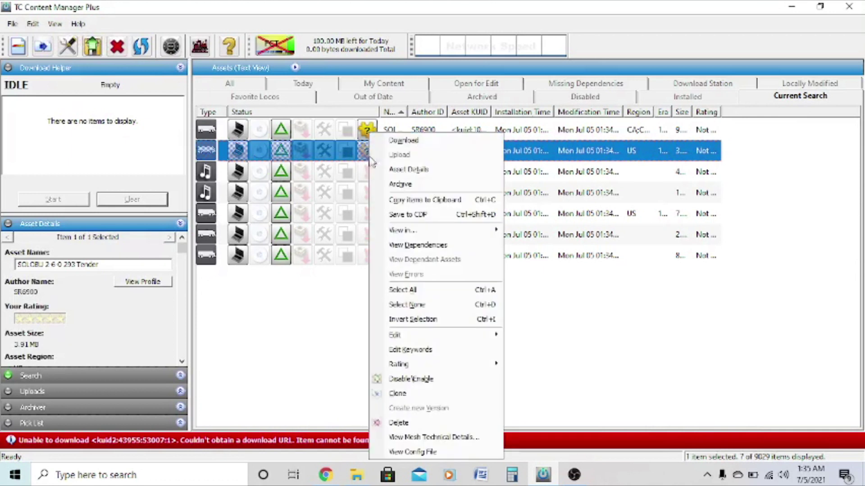
click(433, 245)
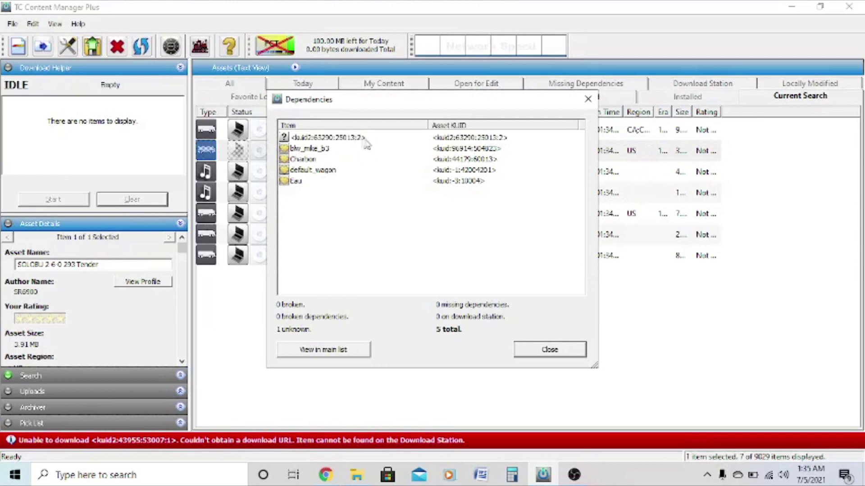
click(329, 138)
right_click(331, 138)
click(356, 141)
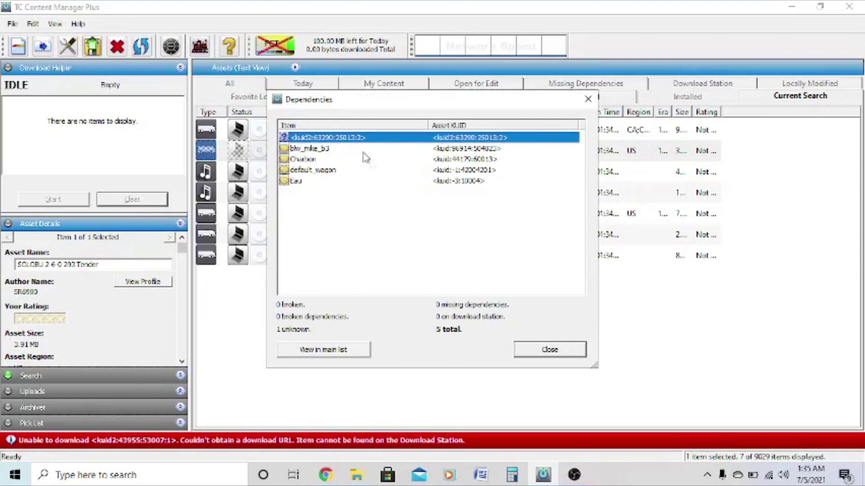
click(577, 350)
- Switch to Chrome and open the asset search page at trainzland.ru/kuid
click(325, 474)
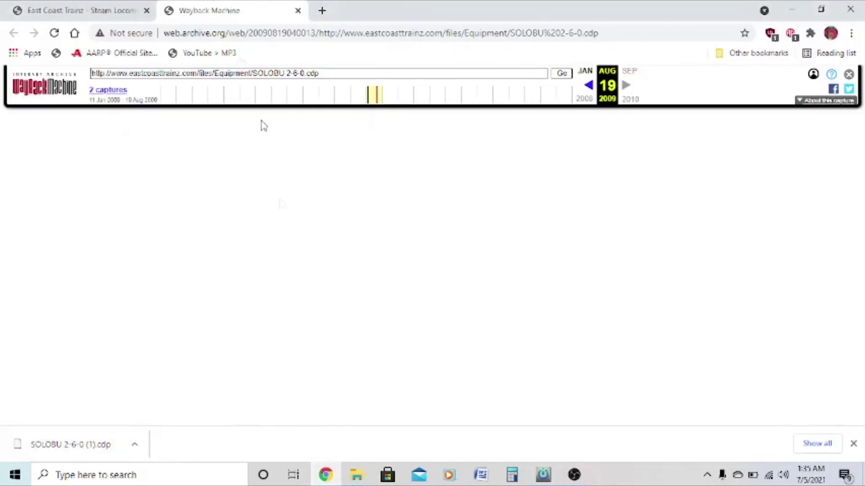
click(261, 36)
text(trainz)
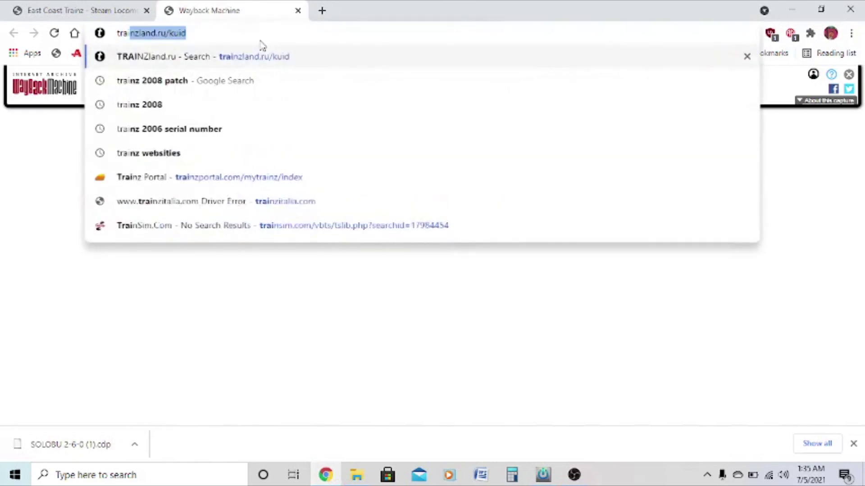
text(lan)
key(Return)
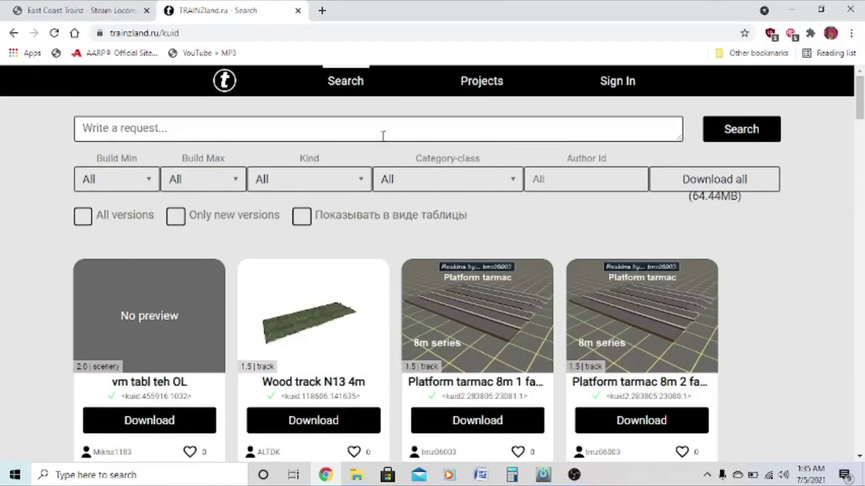
- Search the site for <kuid2:63290:25013:2>, removing the "Unknown Location:" prefix from the pasted text
click(309, 121)
text(Unknown Location: <kuid2:63290:25013:2>)
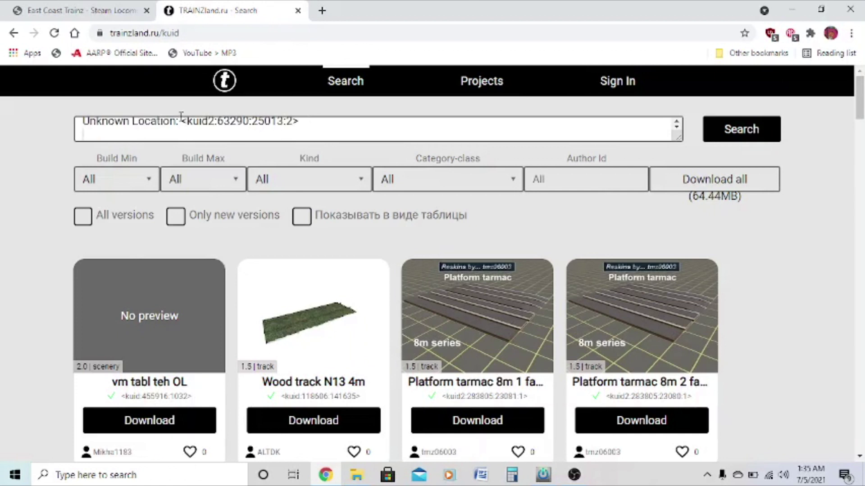
drag(181, 116, 55, 104)
key(BackSpace)
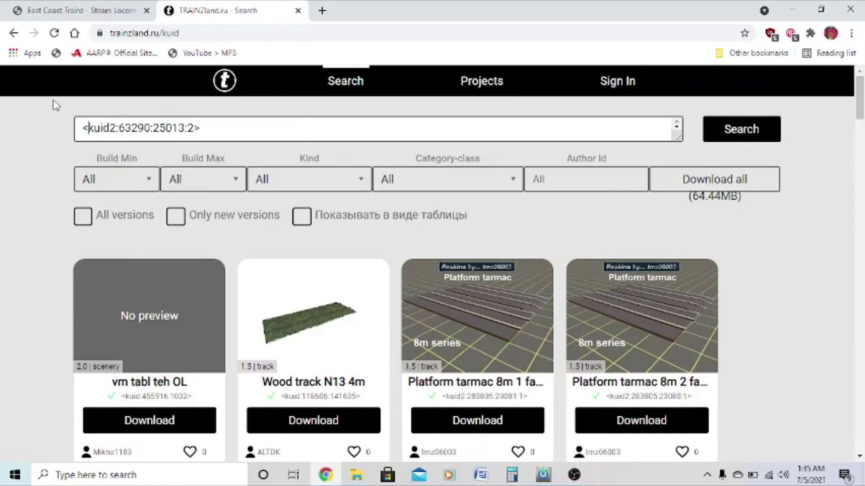
click(716, 137)
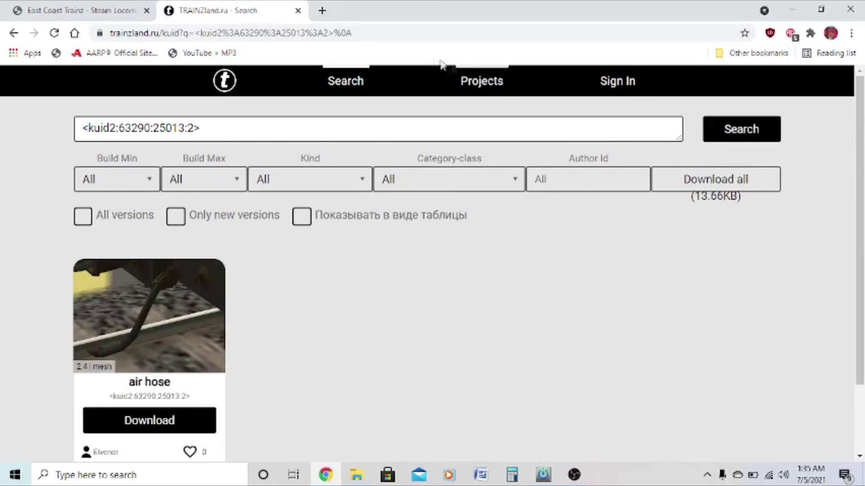
- Download the air hose asset, agreeing to the site rules, and import its file into TC Content Manager Plus
click(167, 430)
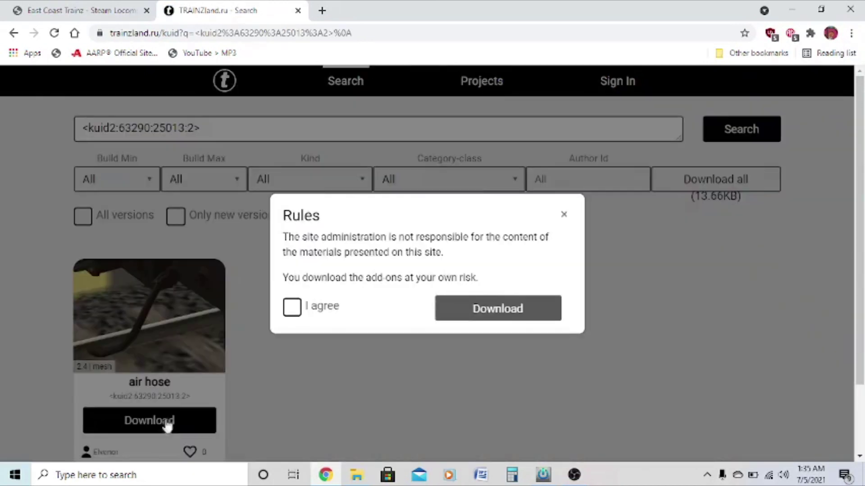
click(294, 314)
click(464, 308)
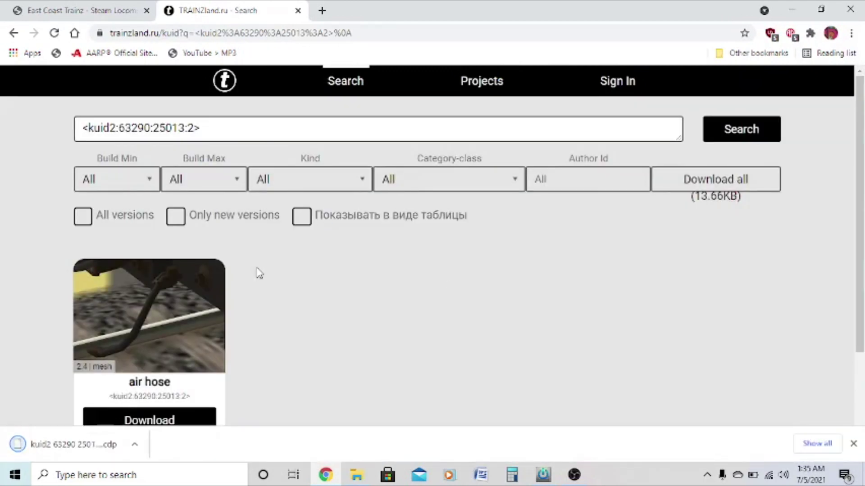
drag(72, 444, 440, 303)
click(360, 333)
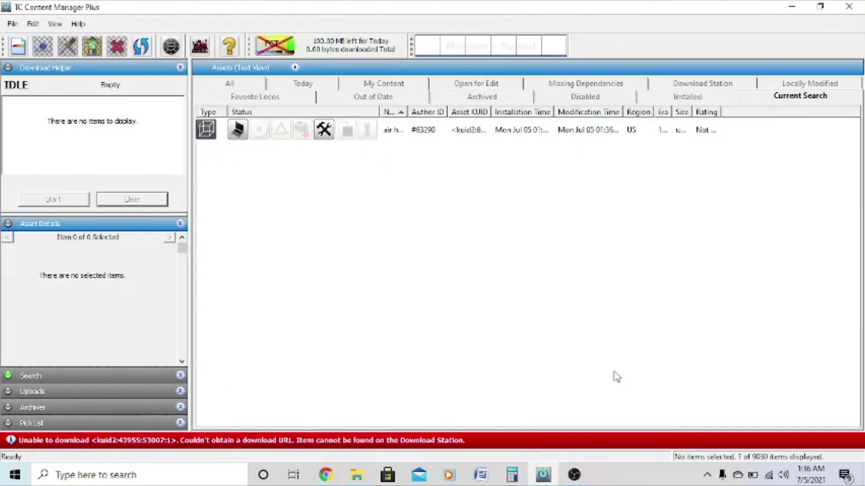
- Show the assets that depend on the air hose in the main list and select the SOLOBU 2-6-0 293 Tender
drag(414, 293, 305, 130)
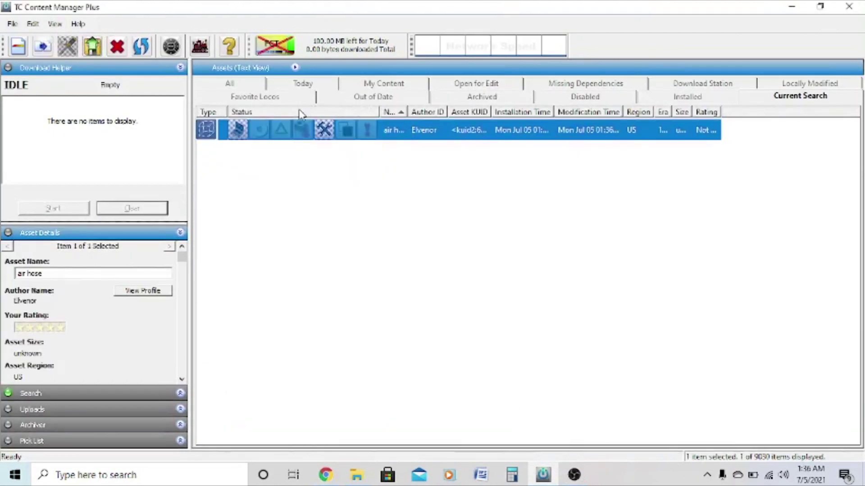
click(324, 130)
right_click(333, 127)
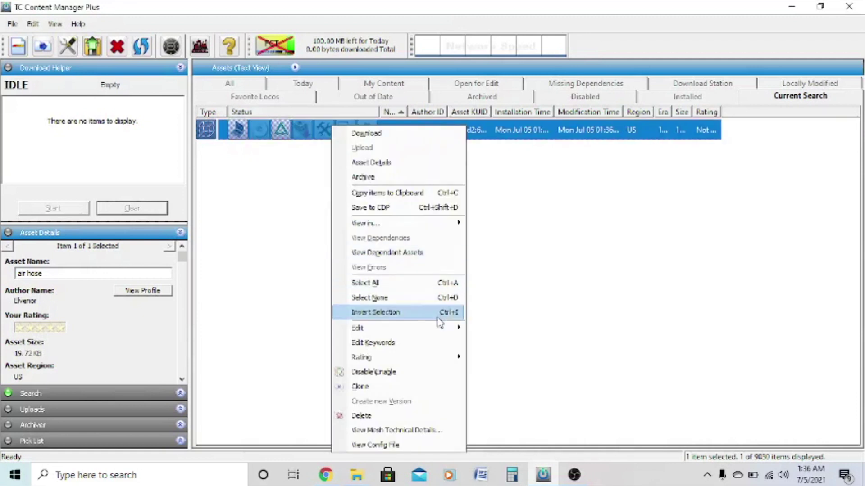
click(406, 252)
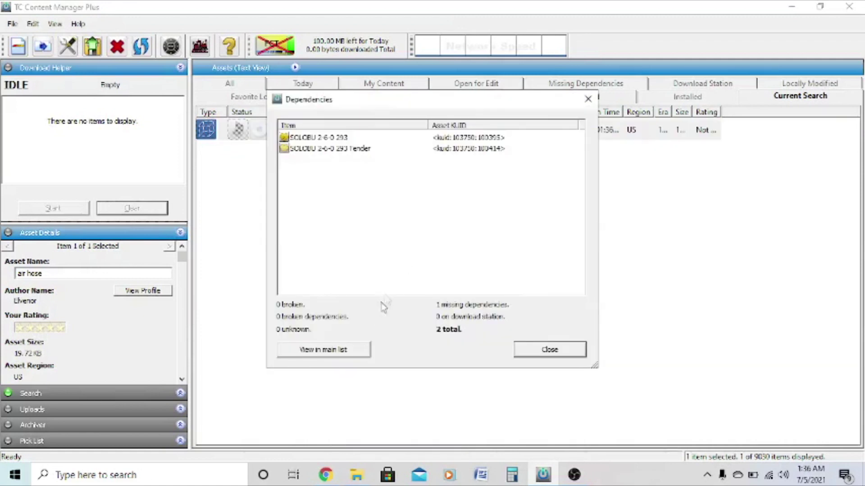
click(342, 349)
click(335, 153)
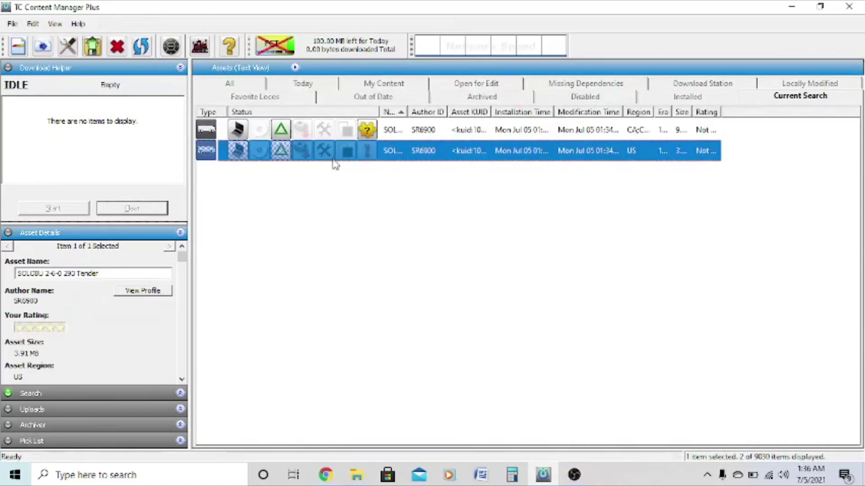
- View the dependencies of the SOLOBU 2-6-0 293 locomotive and copy the unknown item <kuid:151325:60111>
click(336, 130)
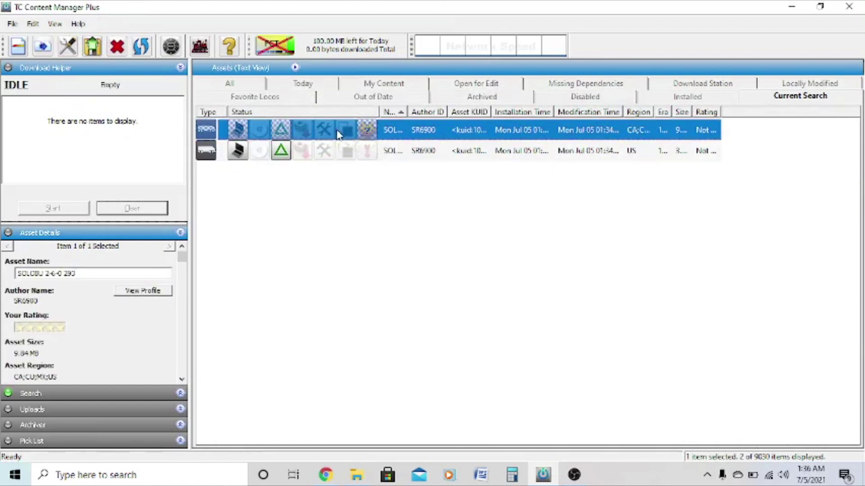
right_click(338, 131)
click(451, 252)
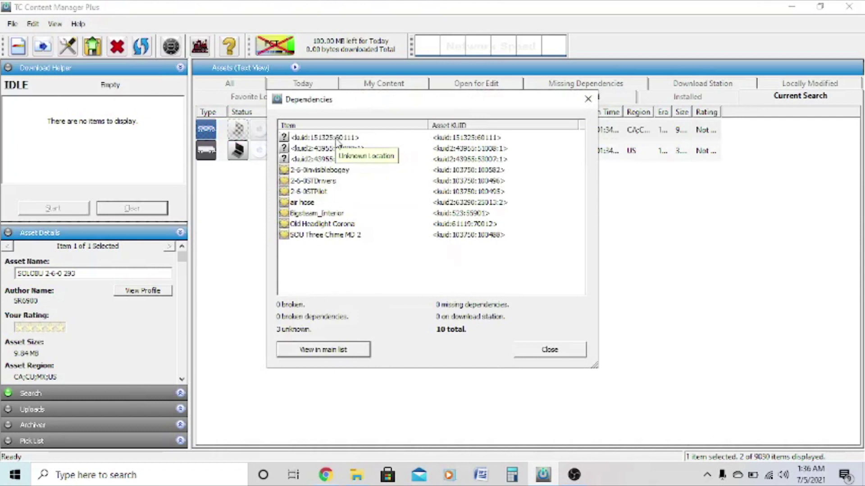
click(335, 137)
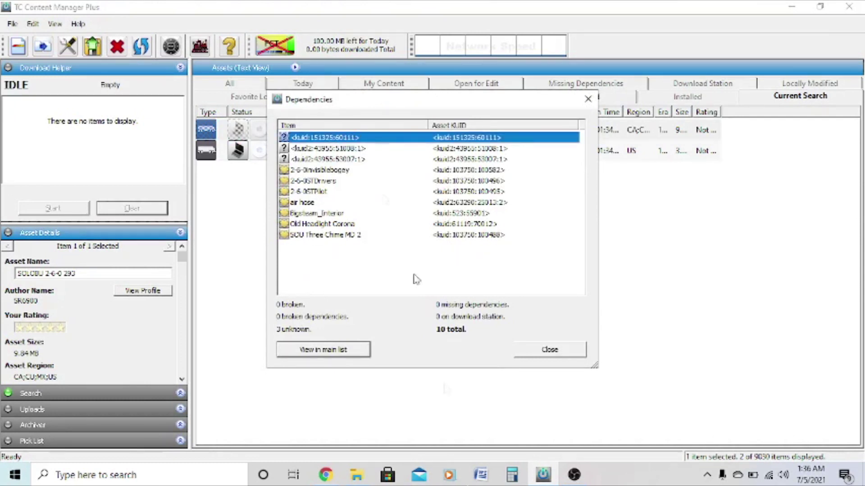
- Switch to Chrome and search TRAINZland for <kuid:151325:60111>, removing the "Unknown Location:" prefix from the pasted text
click(325, 475)
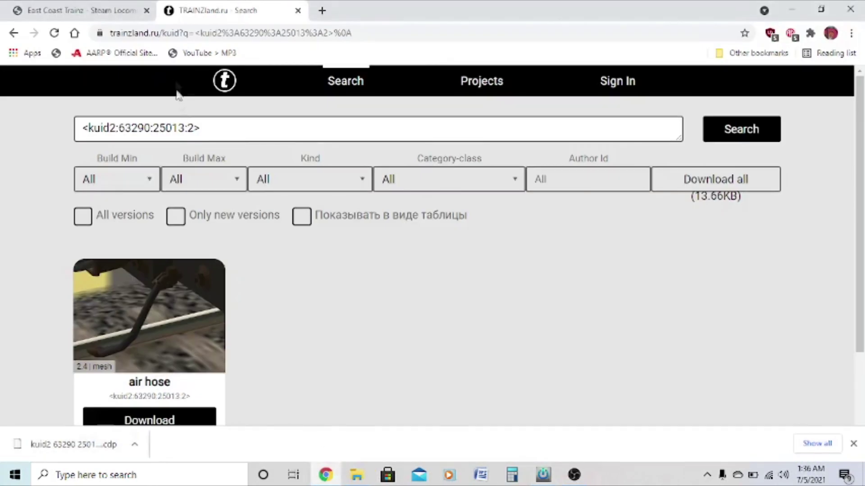
drag(252, 130, 50, 112)
text(Unknown Location: <kuid:151325:60111>)
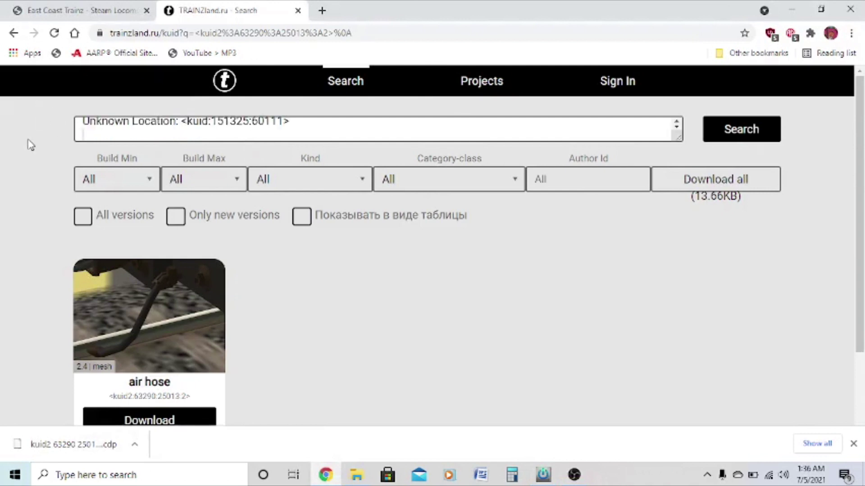
drag(179, 122, 79, 105)
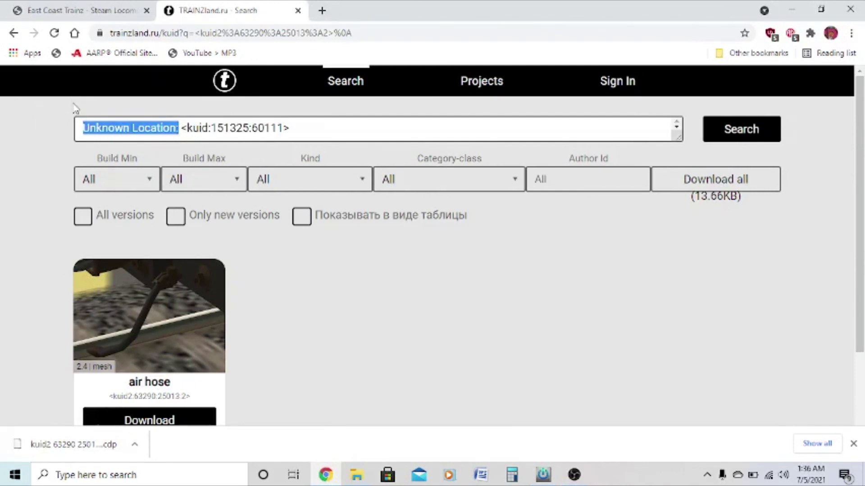
key(BackSpace)
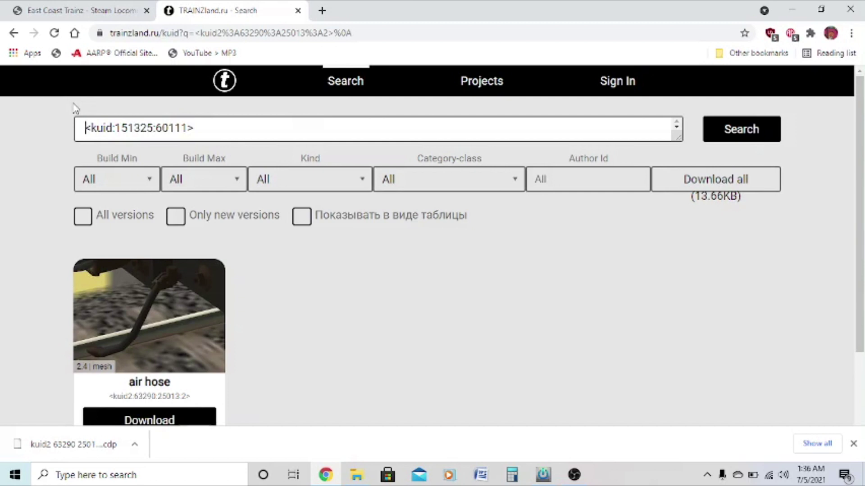
key(BackSpace)
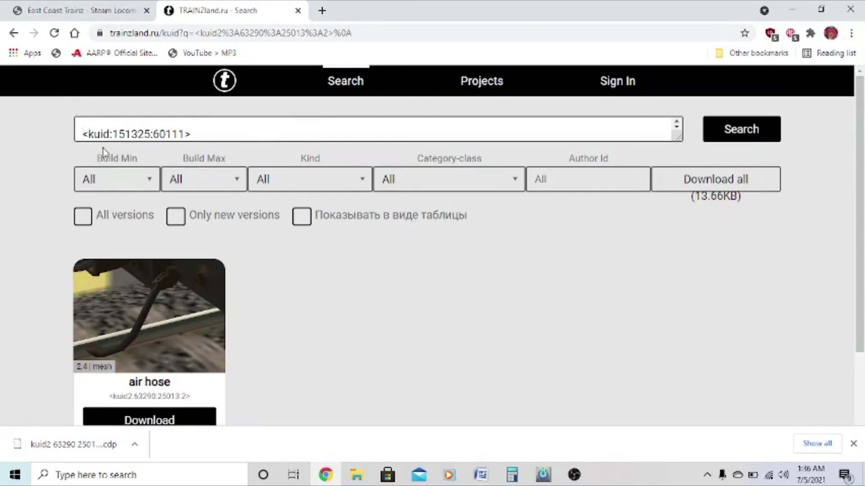
click(707, 135)
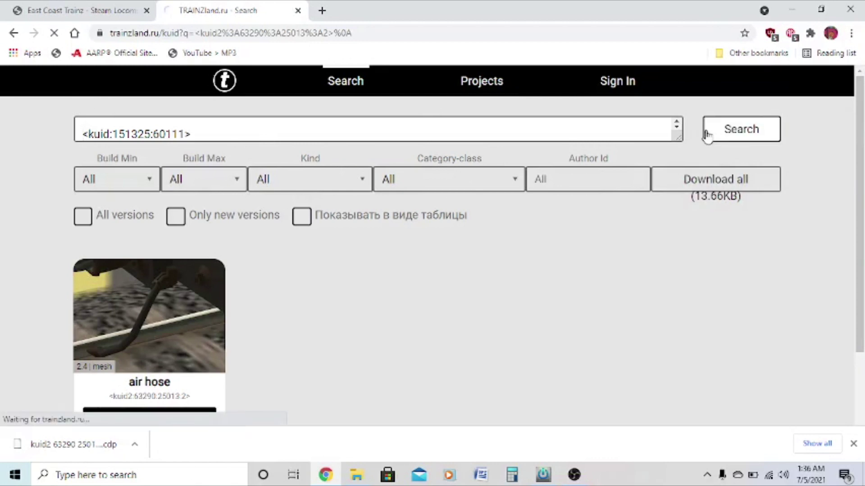
- Download the vapor1 texture asset, agreeing to the site rules
scroll(399, 258, down, 3)
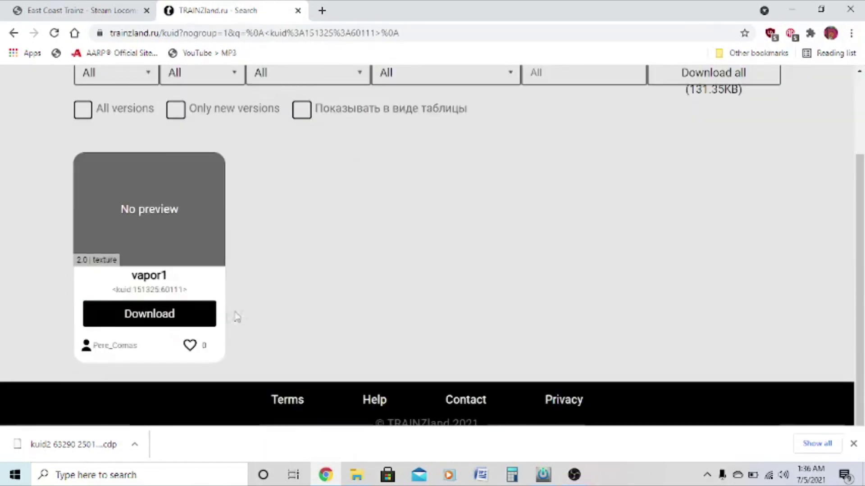
click(206, 318)
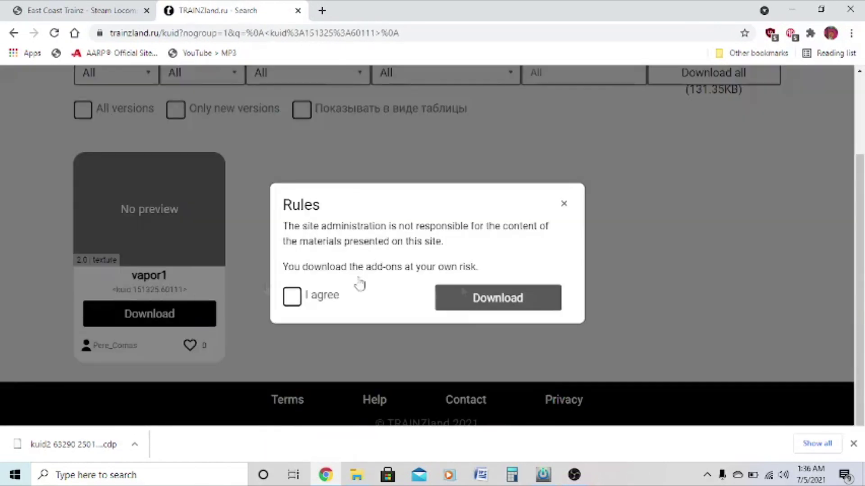
click(293, 296)
click(293, 296)
click(501, 311)
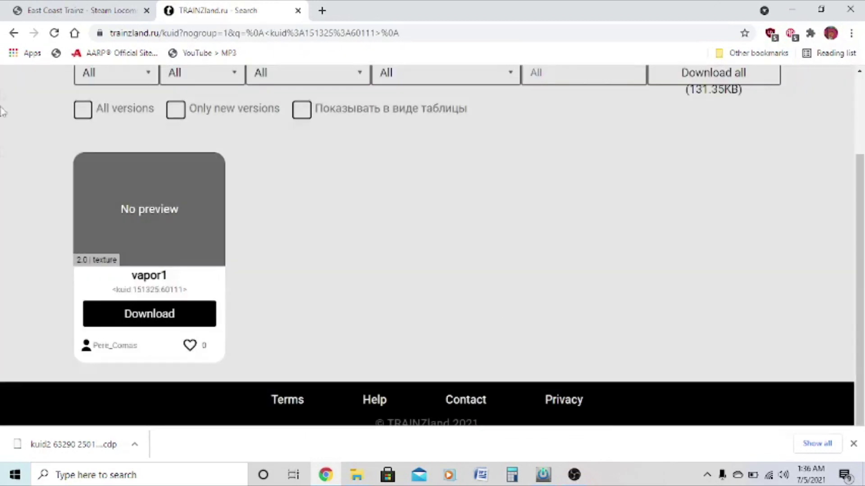
click(138, 321)
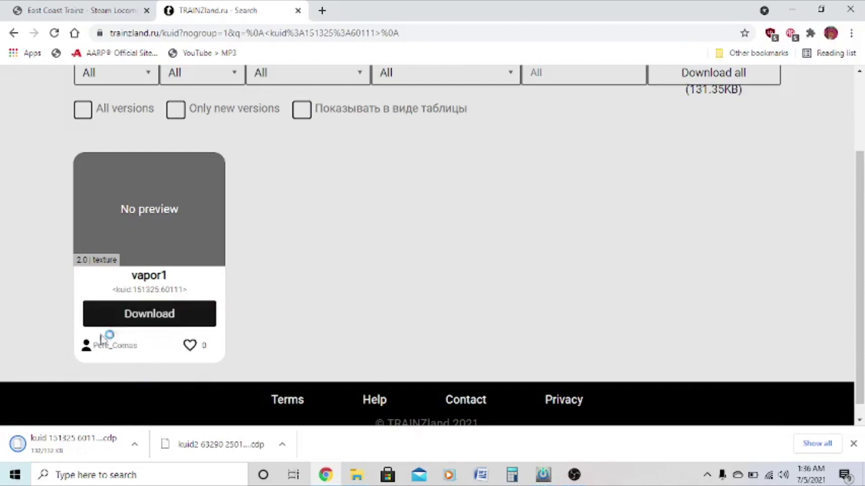
- Import the downloaded vapor1 file into TC Content Manager Plus and show the installed asset in the main list
drag(72, 445, 552, 362)
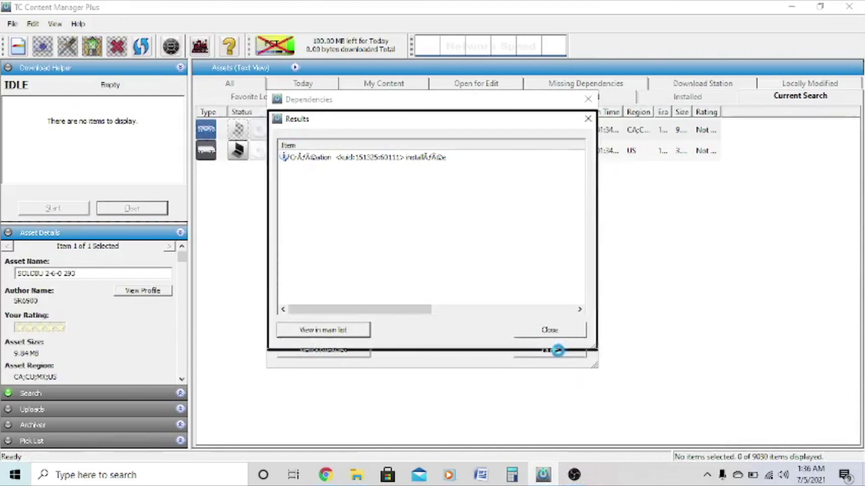
click(545, 356)
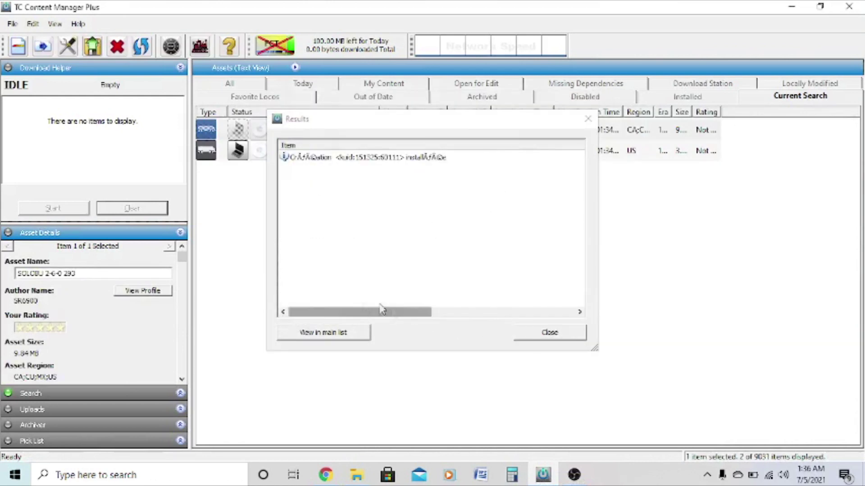
click(338, 332)
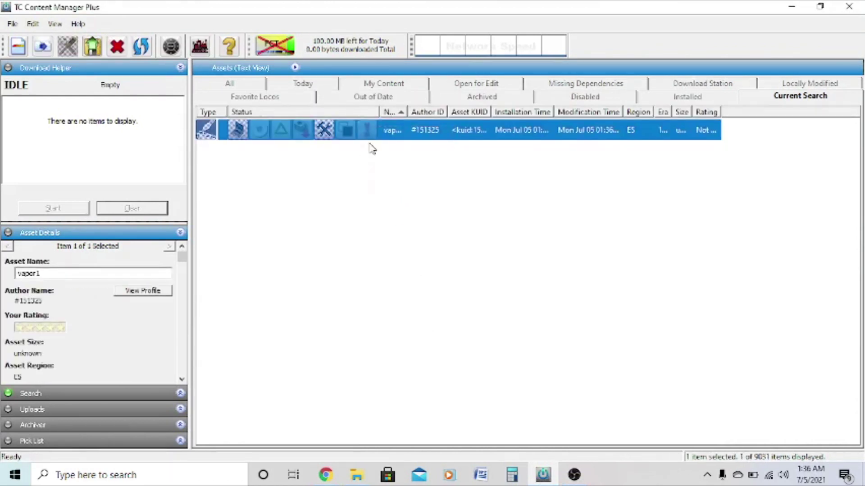
- View the assets that depend on vapor1 and show them in the main list
right_click(367, 131)
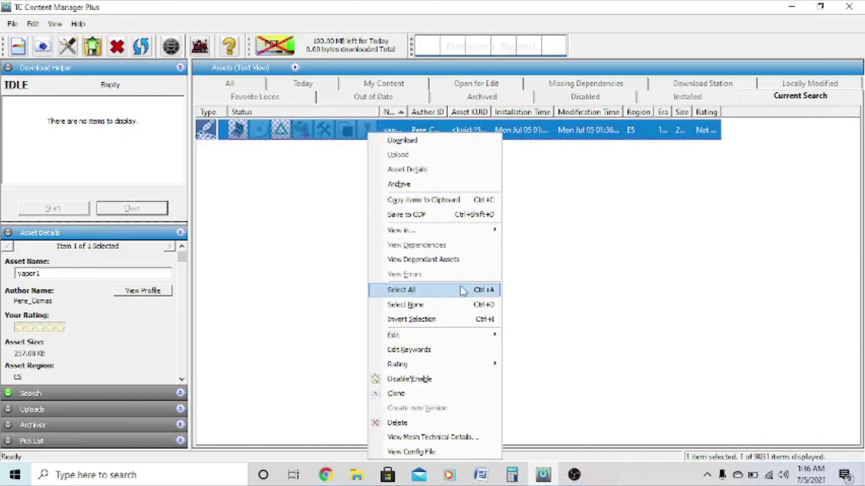
click(427, 261)
click(362, 356)
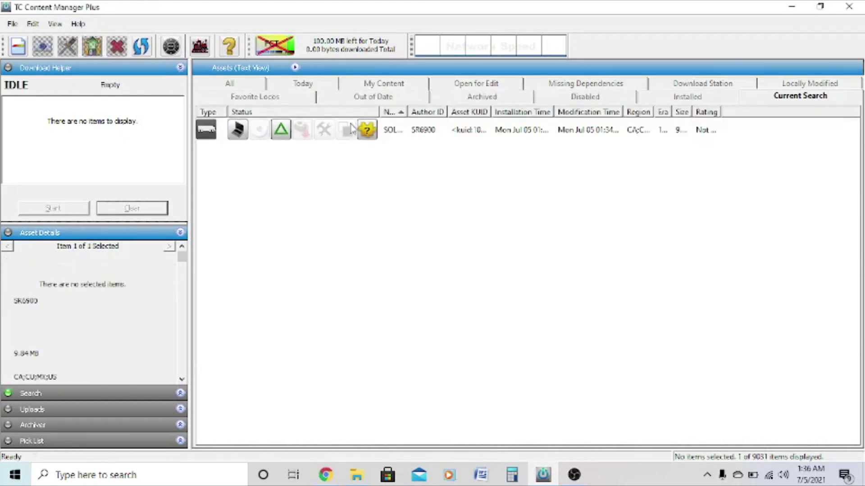
- View the locomotive's dependencies and copy the unknown item <kuid2:43955:51008:1>
right_click(367, 130)
click(444, 236)
click(384, 138)
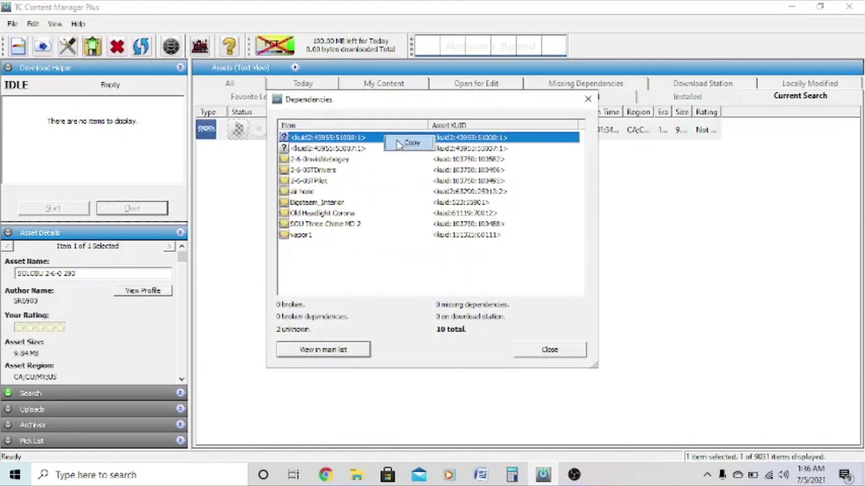
- Switch to Chrome and search TRAINZland for <kuid2:43955:51008:1>, removing the "Unknown Location:" prefix from the pasted text
click(331, 473)
scroll(282, 192, up, 3)
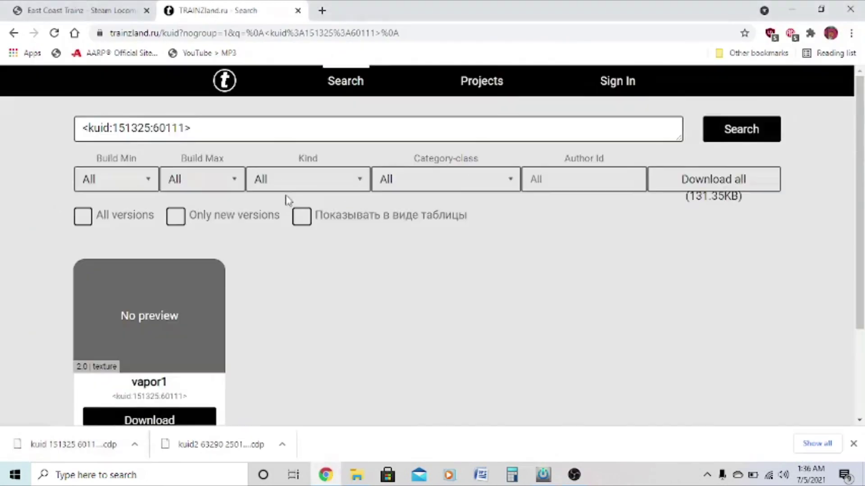
drag(195, 130, 52, 123)
text(Unknown Location: <kuid2:43955:51008:1>)
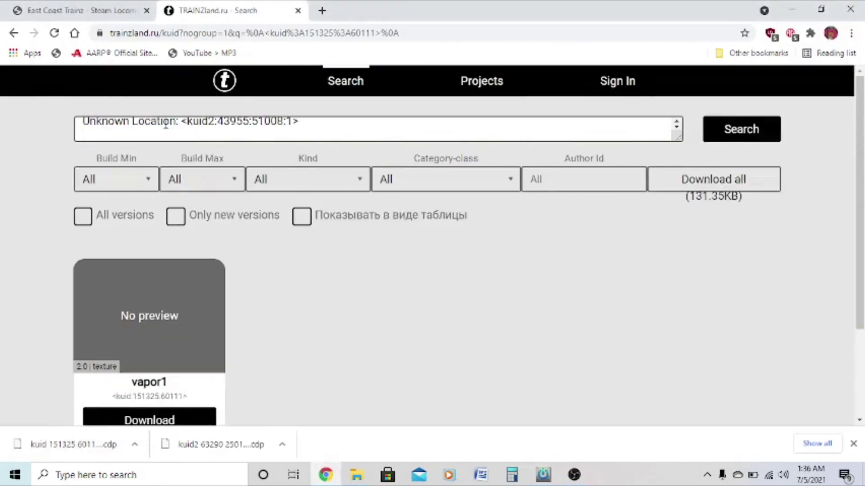
drag(180, 127, 51, 112)
key(BackSpace)
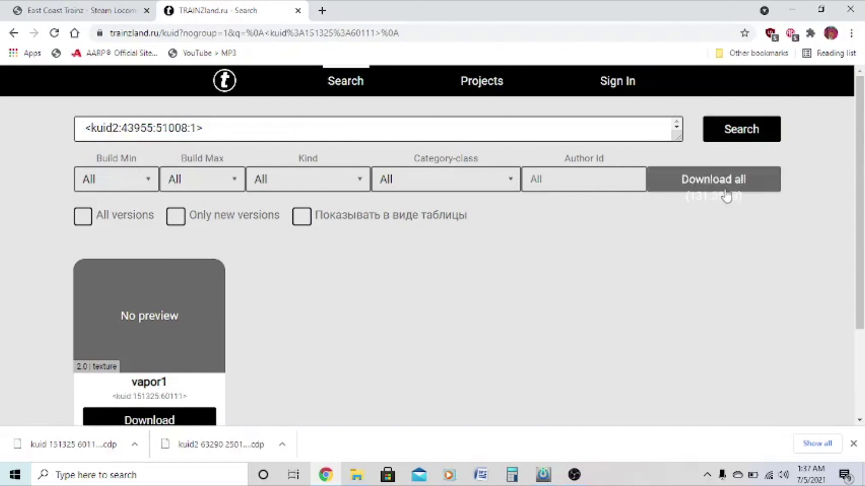
click(720, 134)
- Download the K-27 Engine Spec, agreeing to the site rules, and import its file into TC Content Manager Plus, showing it in the main list
scroll(353, 270, down, 1)
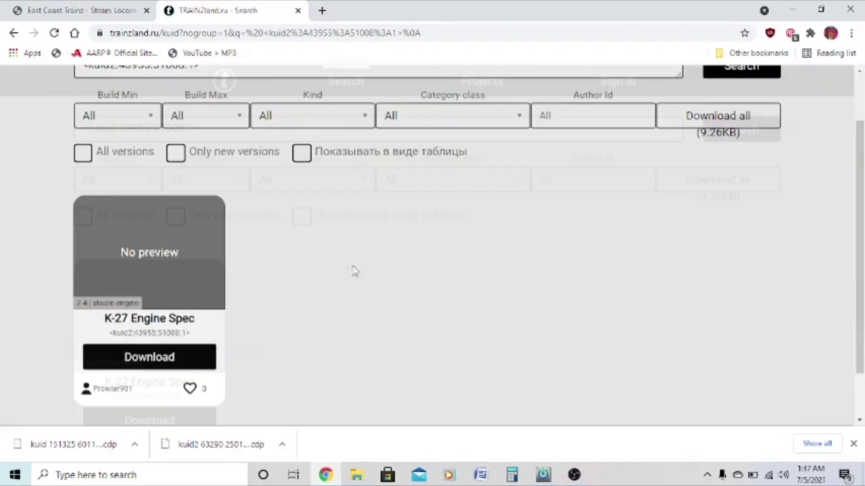
click(180, 358)
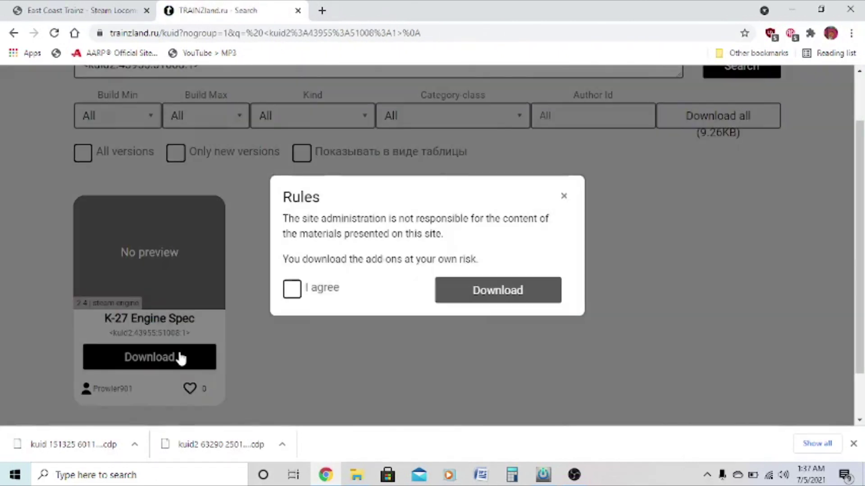
click(299, 295)
click(468, 300)
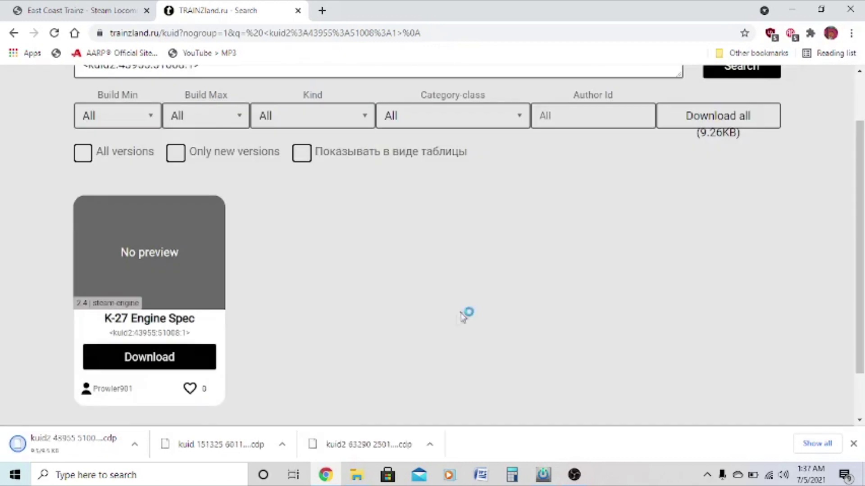
drag(29, 445, 423, 390)
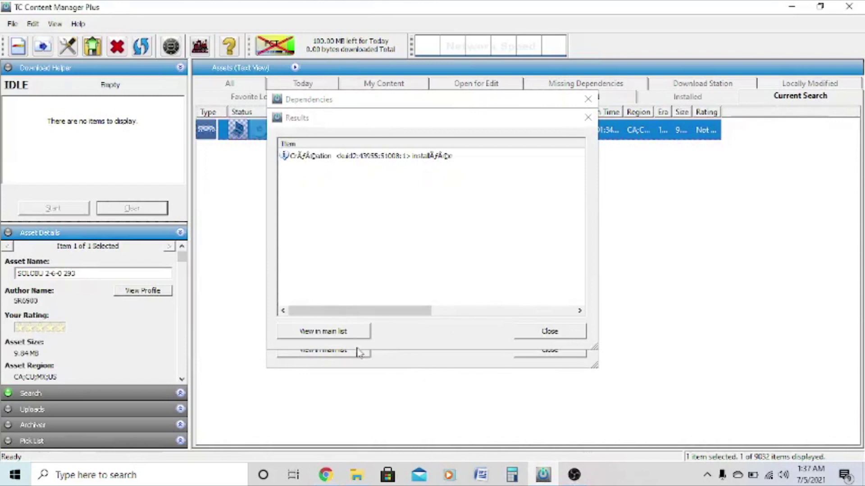
click(360, 332)
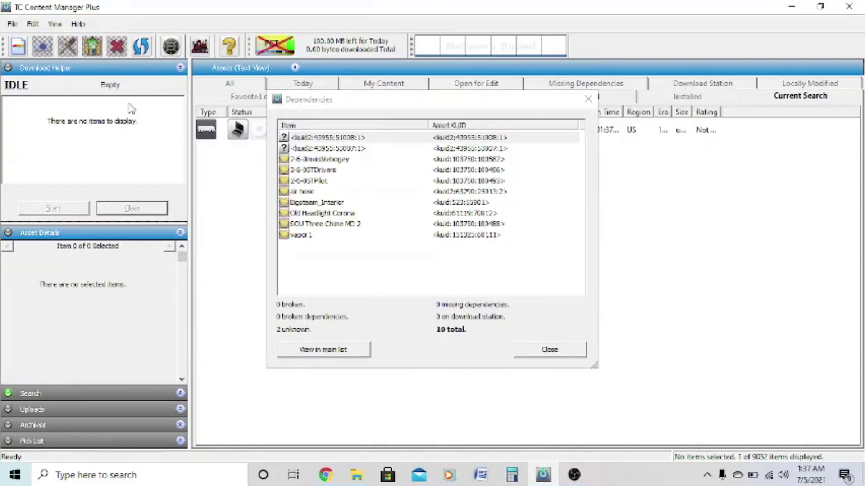
- Show the asset that depends on the K-27 Engine Spec in the main list and view that asset's own dependencies
click(231, 137)
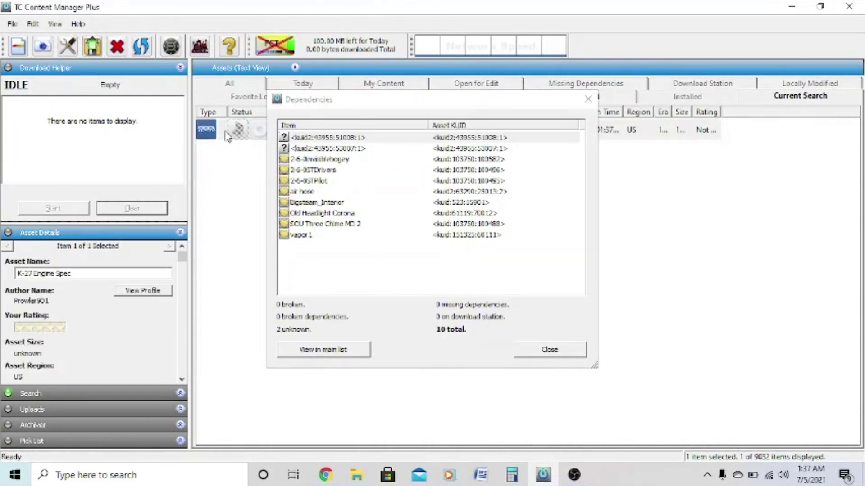
right_click(227, 137)
click(306, 258)
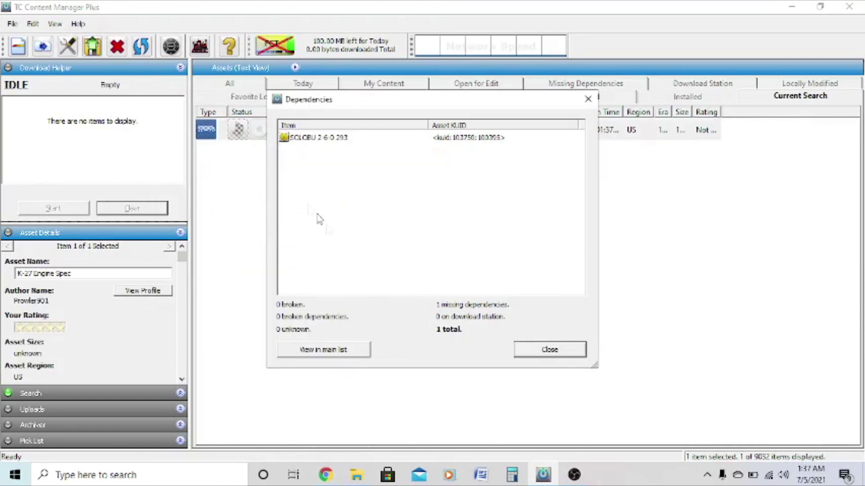
click(335, 350)
right_click(399, 129)
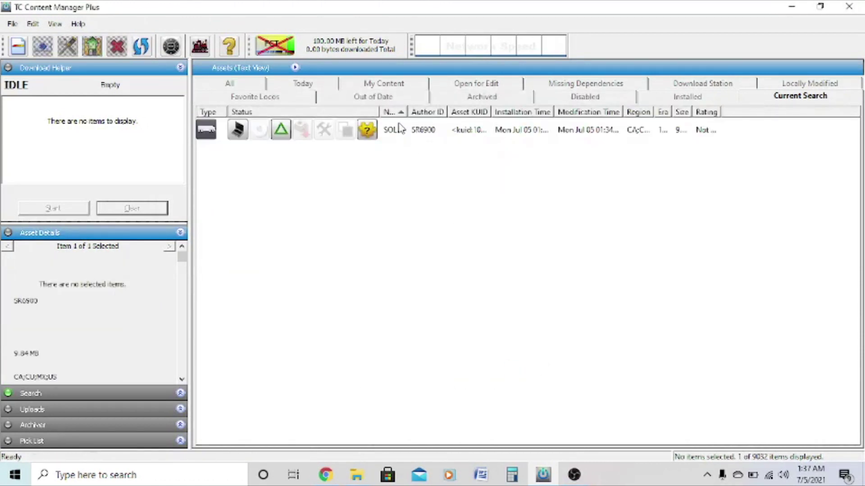
click(487, 238)
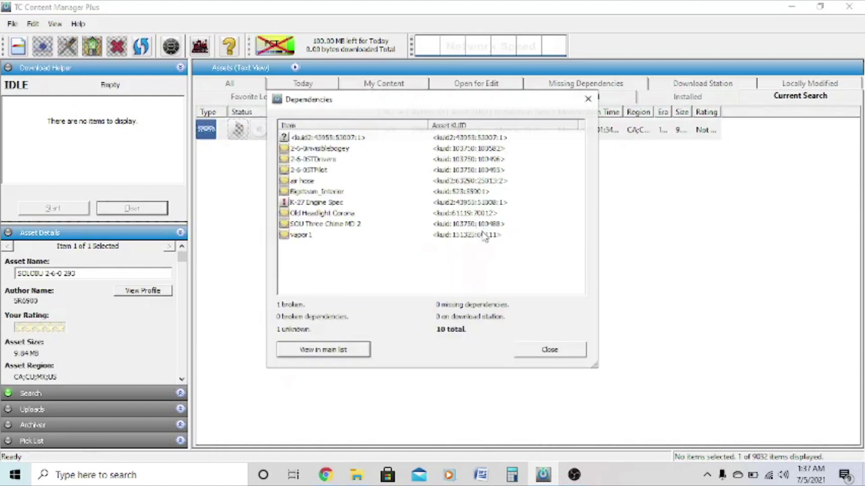
- Copy the unknown item <kuid2:43955:53007:1> from the dependencies list and close the list
right_click(405, 137)
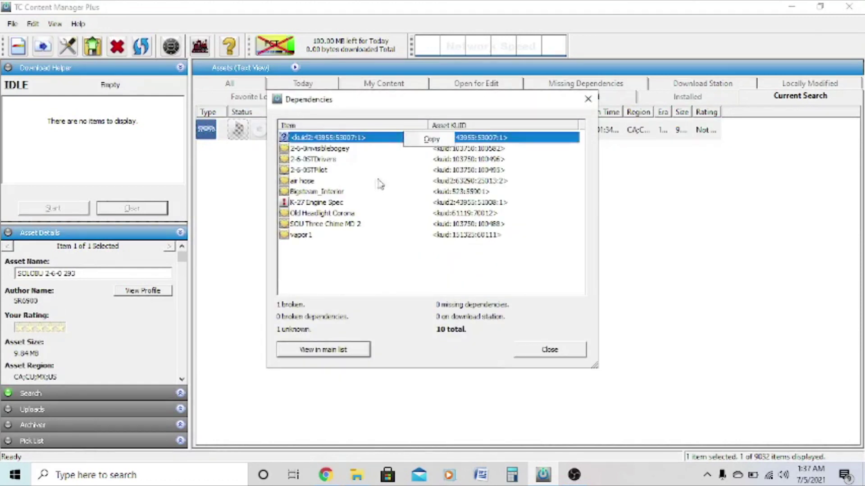
click(432, 138)
click(550, 350)
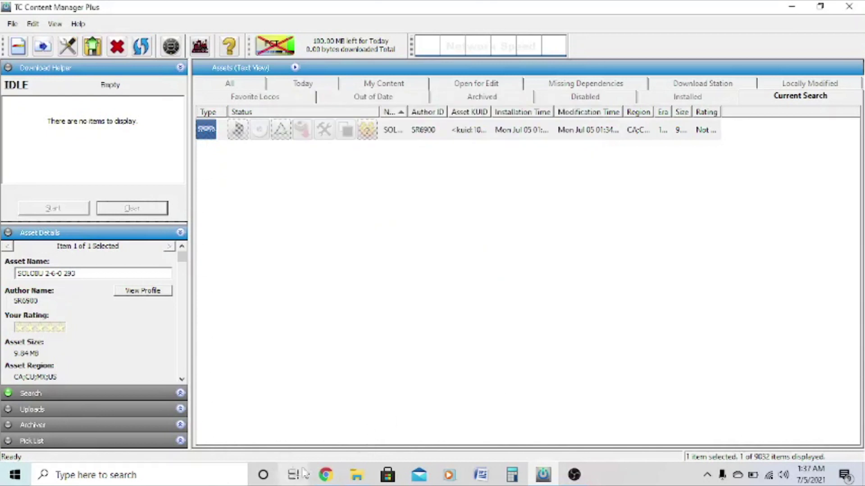
- Switch to Chrome and search TRAINZland for <kuid2:43955:53007:1>, replacing the previous query and removing the extra text pasted before the KUID
click(325, 475)
scroll(228, 166, up, 2)
drag(237, 130, 28, 129)
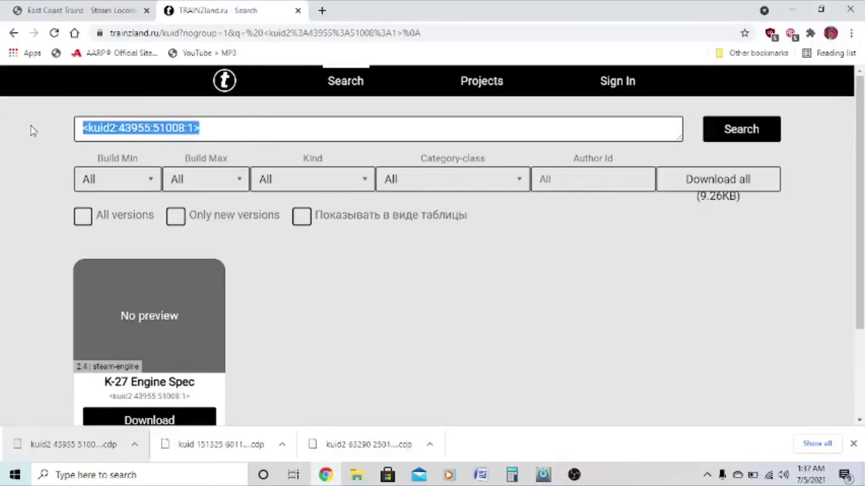
key(ctrl+v)
drag(182, 127, 59, 110)
key(BackSpace)
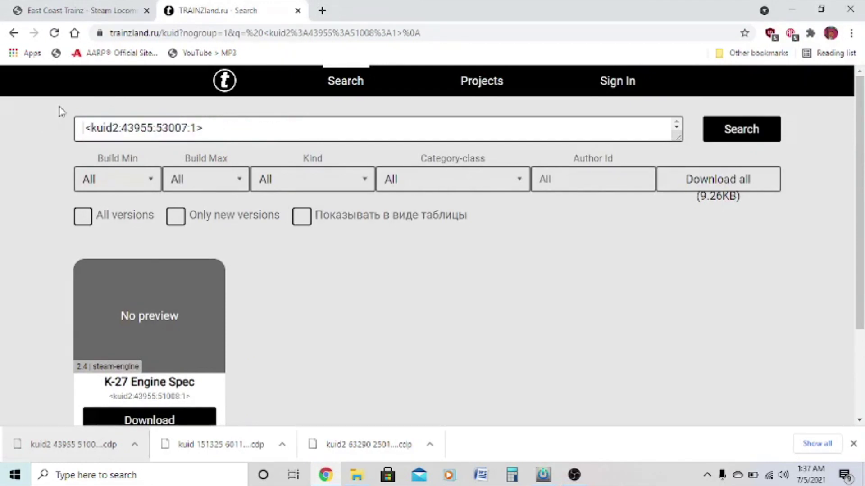
click(727, 138)
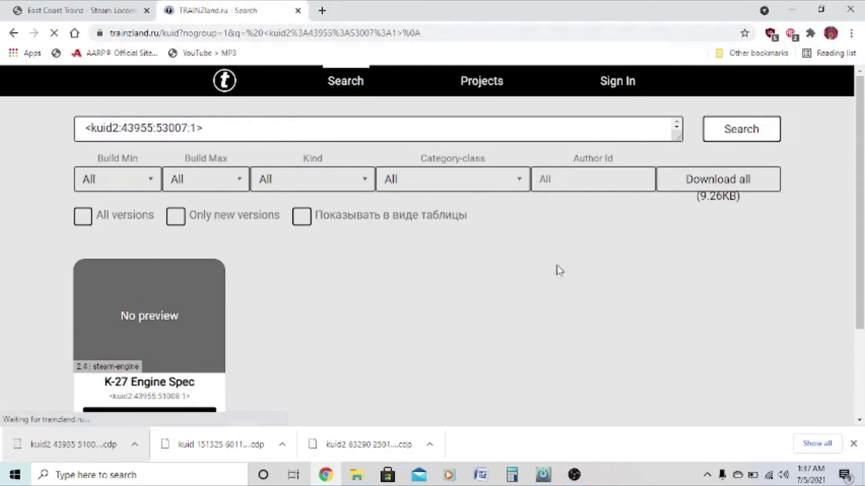
- Download the D&RGW K-27 Steam Sounds, agreeing to the site rules, and import its file into TC Content Manager Plus, showing it in the main list
scroll(243, 335, down, 1)
click(184, 362)
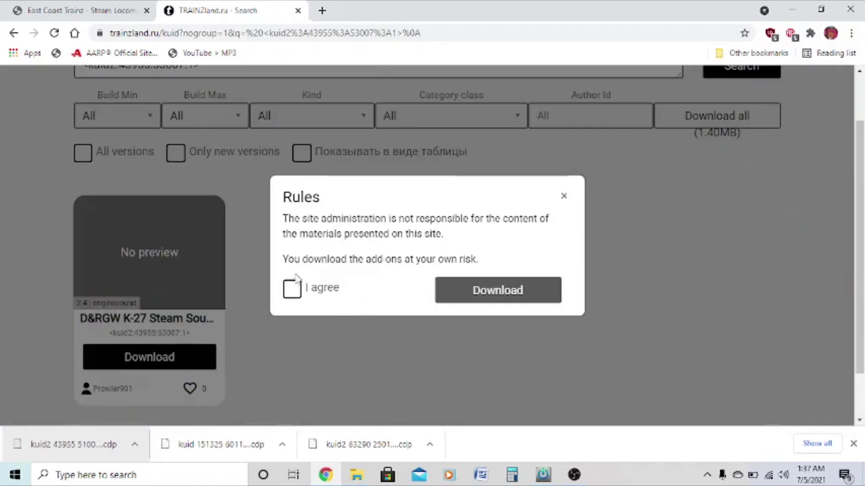
click(294, 289)
click(512, 290)
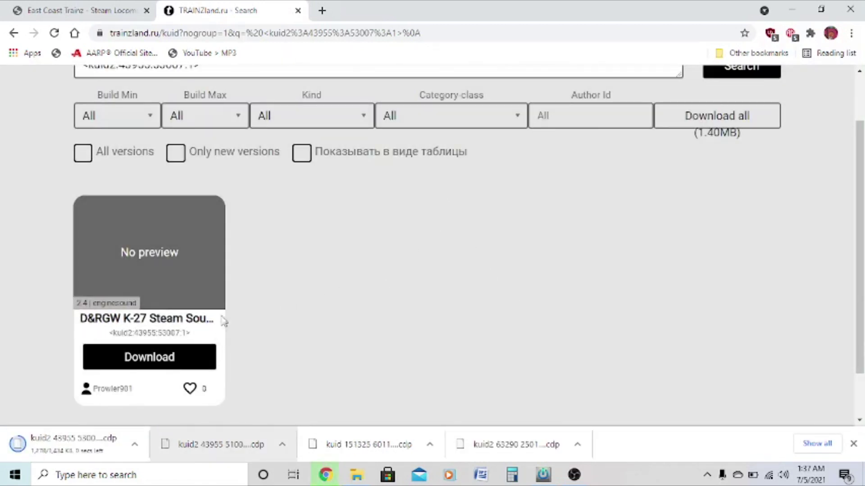
drag(77, 444, 433, 312)
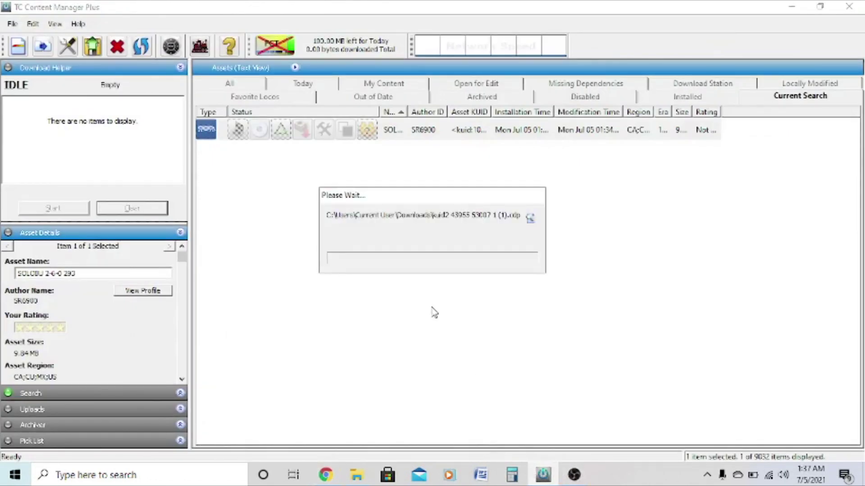
click(341, 332)
drag(357, 328, 291, 90)
- Find the asset that depends on the D&RGW K-27 Steam Sounds and show all of that asset's dependencies in the main list
right_click(335, 133)
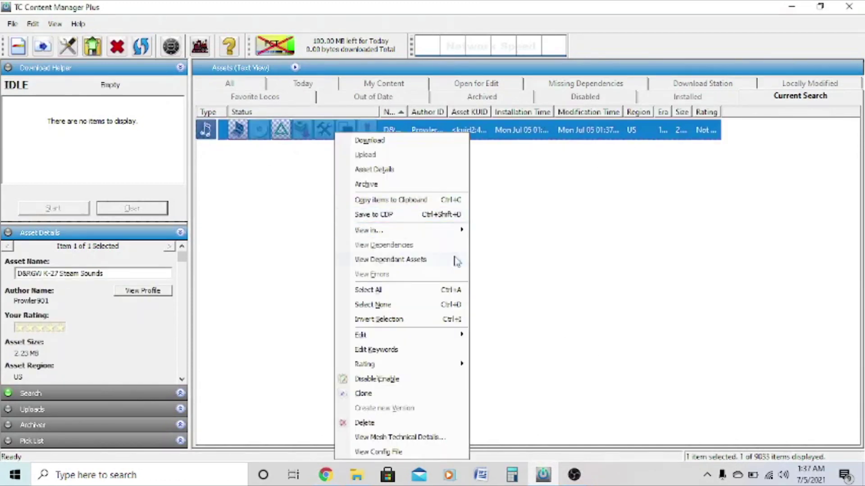
click(448, 262)
click(366, 349)
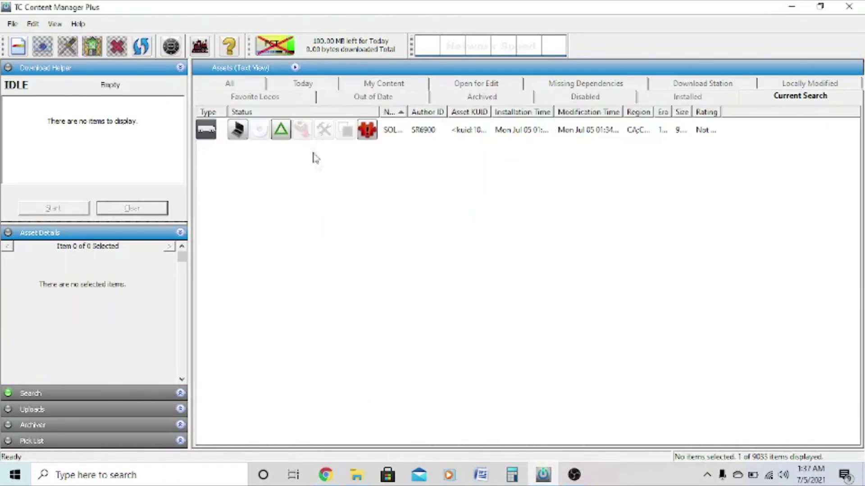
right_click(307, 133)
click(373, 244)
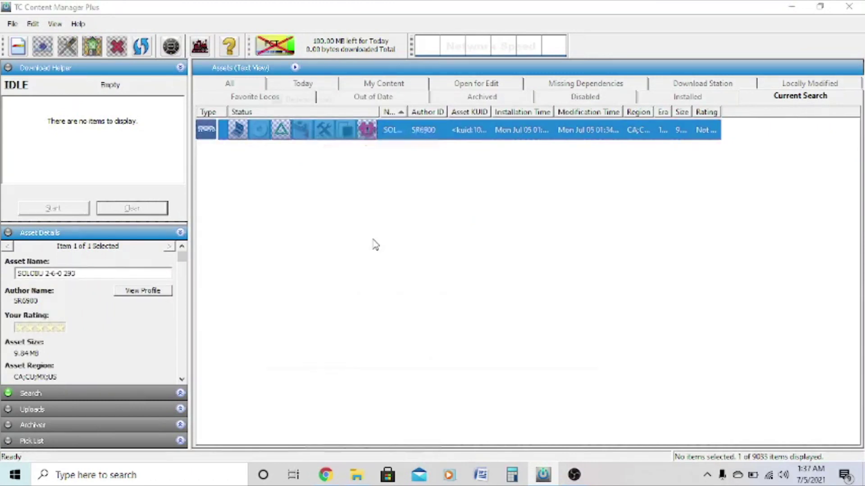
click(355, 350)
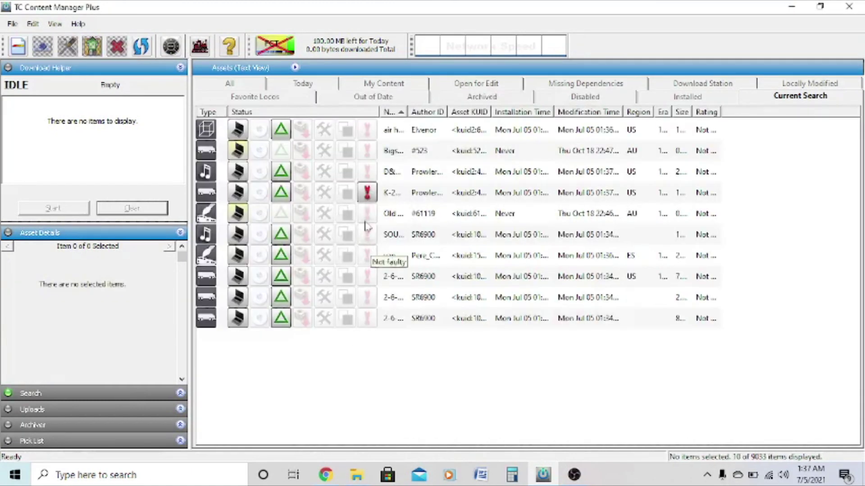
- View the errors of the faulty K-27 Engine Spec and close the results
click(357, 194)
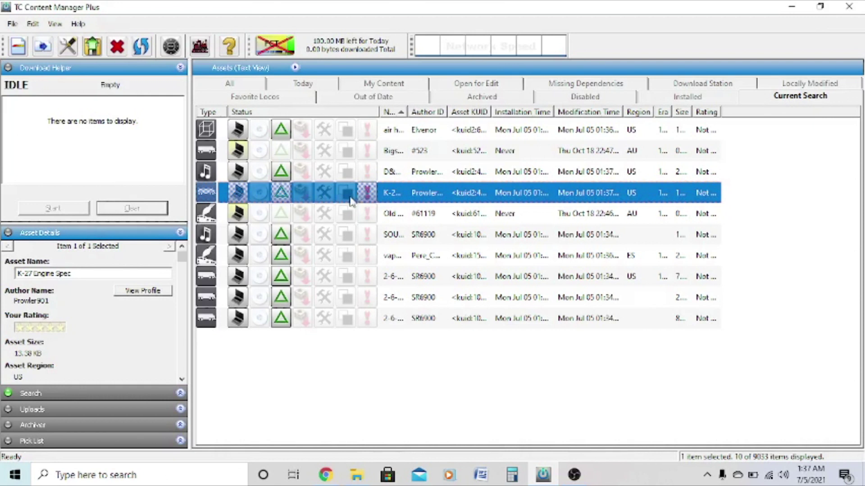
right_click(325, 195)
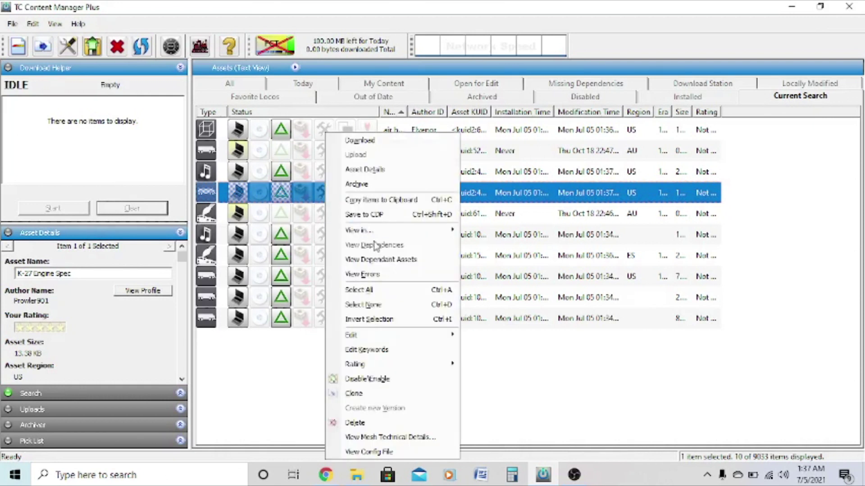
click(397, 282)
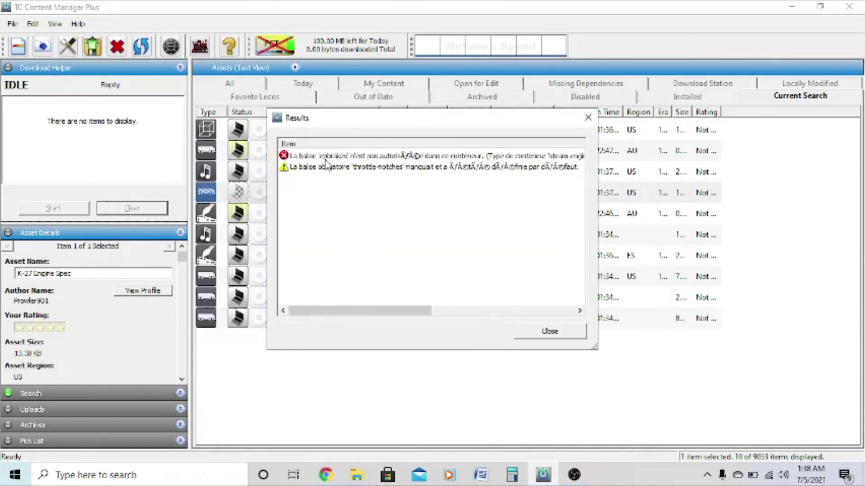
click(586, 117)
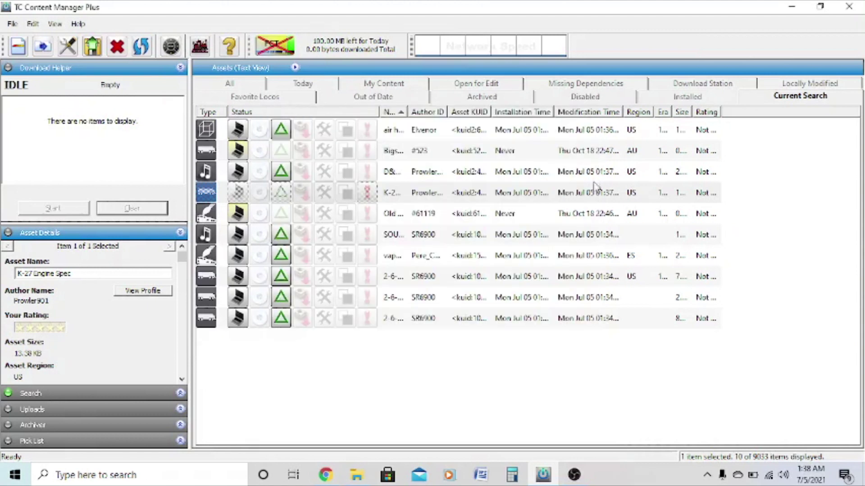
- Open the K-27 Engine Spec for editing in Explorer and open its config.txt in Notepad
right_click(594, 192)
mouse_move(665, 334)
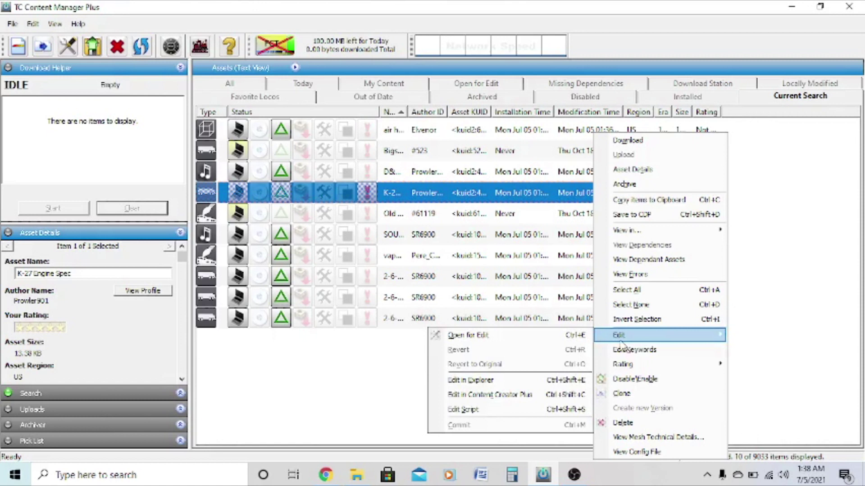
click(493, 381)
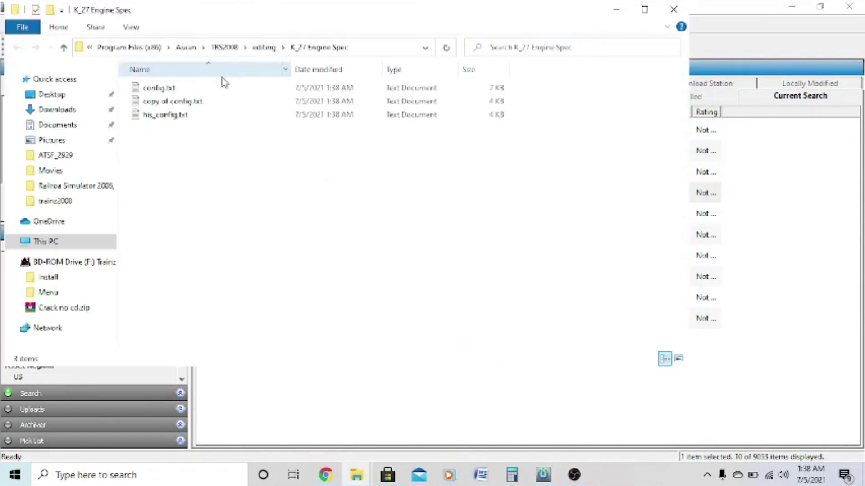
click(216, 90)
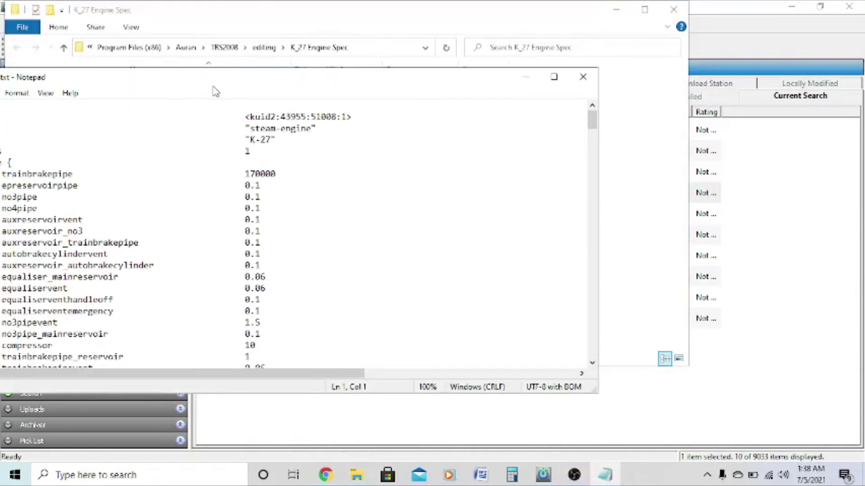
drag(381, 91, 504, 94)
drag(87, 155, 441, 161)
click(445, 166)
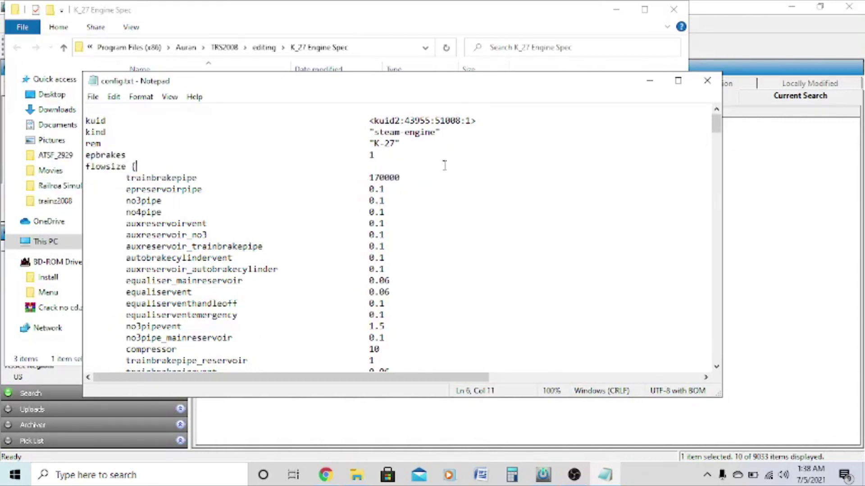
- Delete the epbrakes line from config.txt, save and close the file and its folder, and commit the K-27 Engine Spec
drag(381, 155, 77, 155)
key(BackSpace)
key(BackSpace)
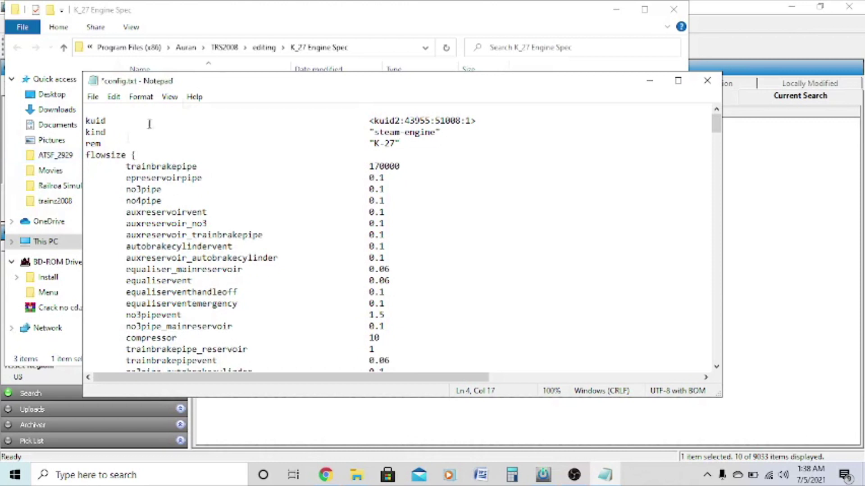
click(707, 81)
click(674, 10)
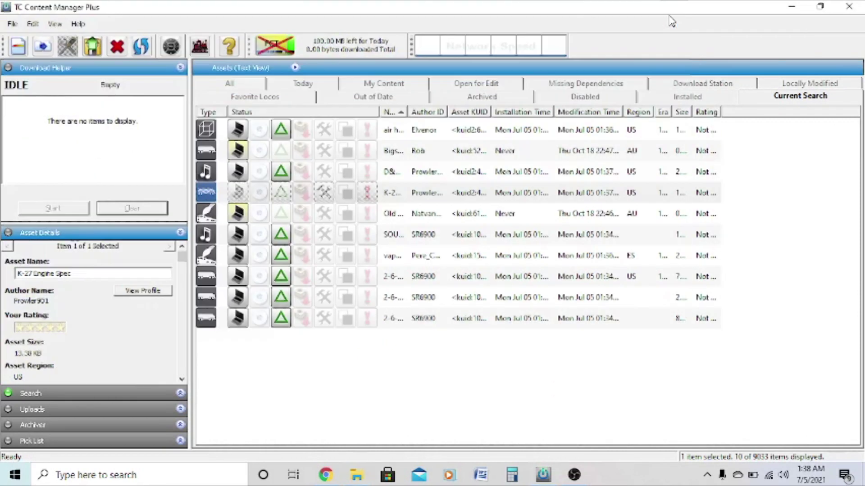
click(319, 199)
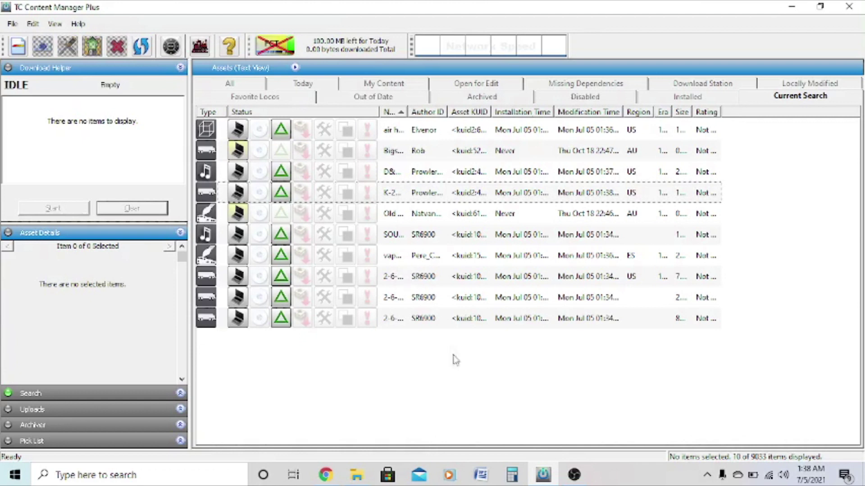
- Import hvr_12.cdp from the Downloads folder into TC Content Manager Plus, show its assets in the main list and commit them
click(358, 476)
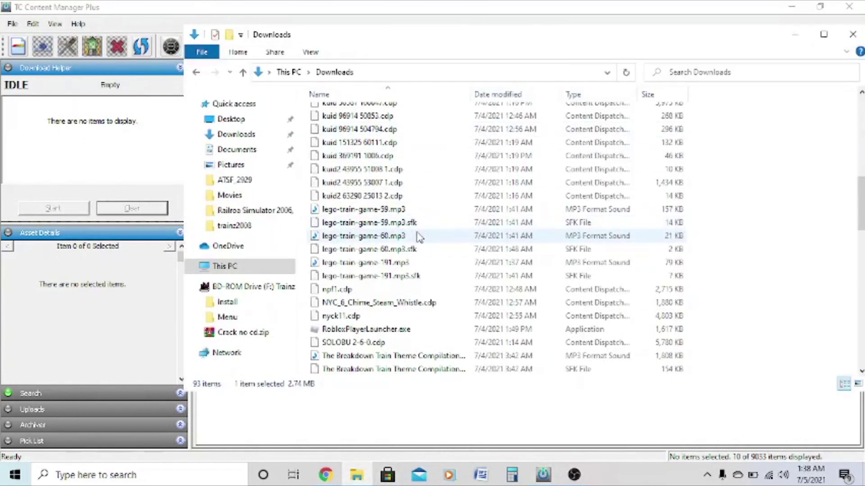
scroll(419, 236, up, 3)
scroll(419, 237, up, 4)
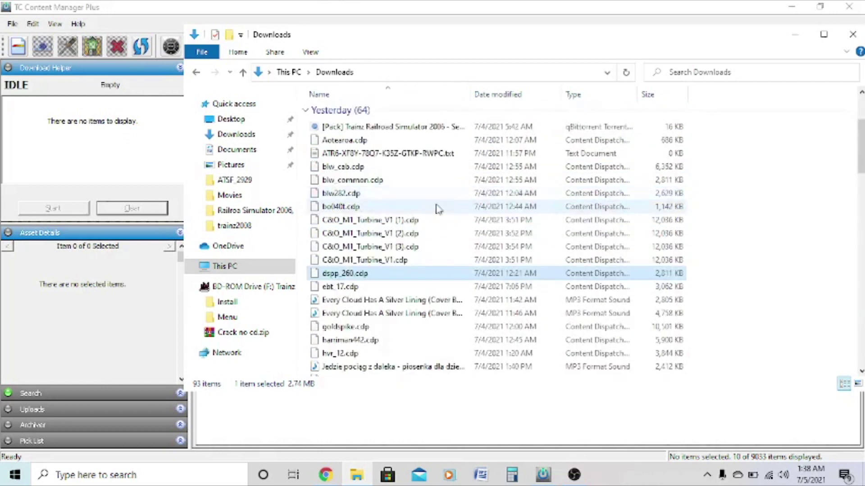
scroll(434, 206, down, 4)
click(370, 185)
click(369, 195)
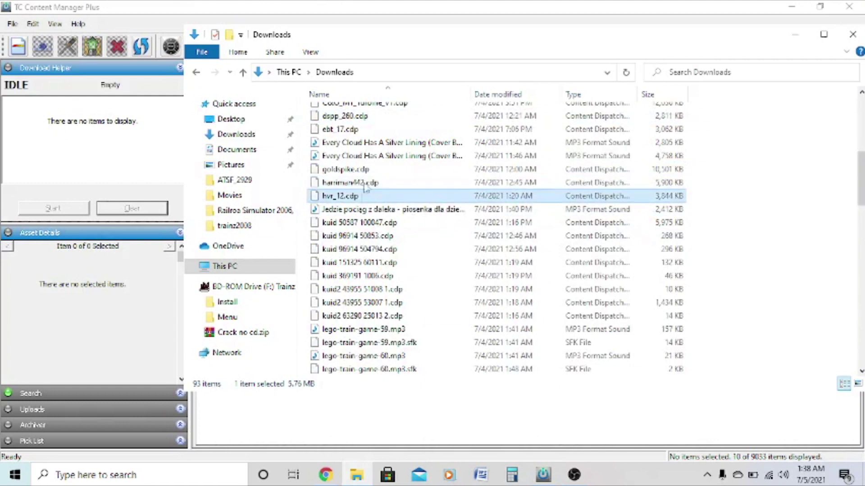
drag(443, 51, 613, 90)
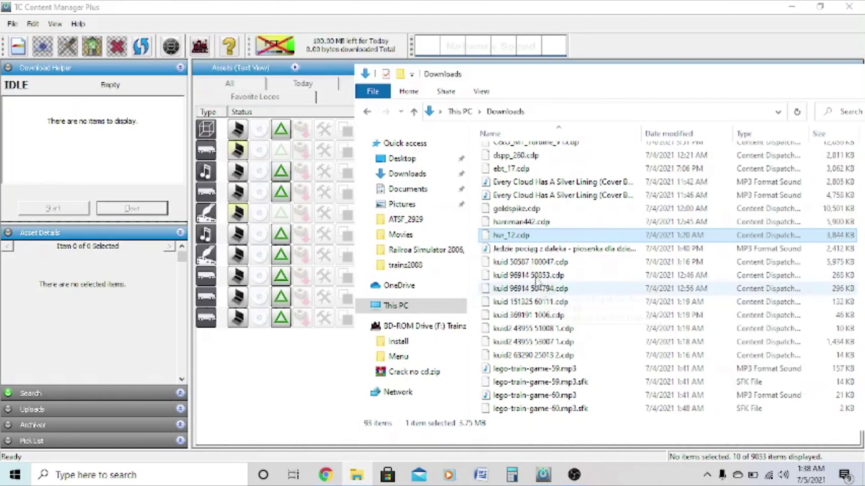
drag(273, 336, 276, 333)
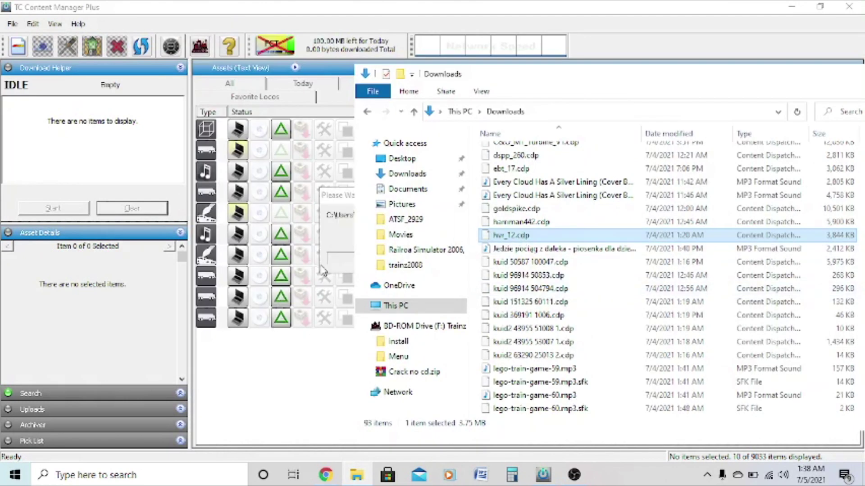
click(329, 332)
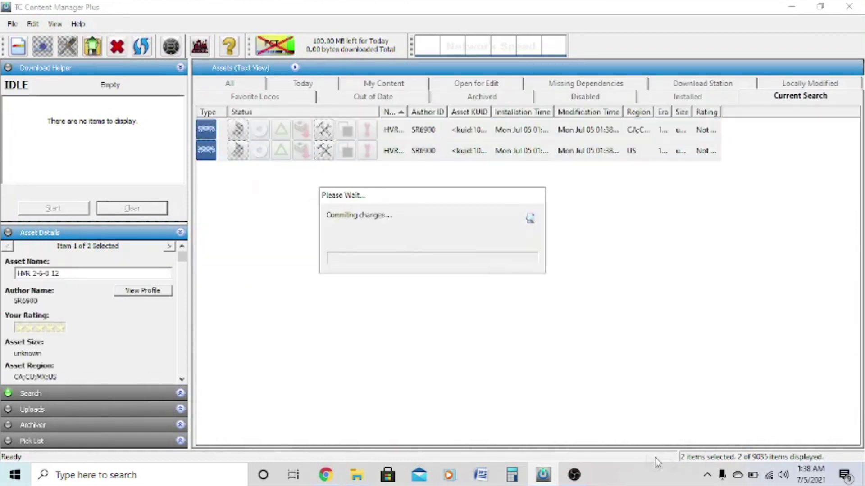
- Import TRRR 2-6-0 2.cdp, TRRR 2-6-0 3.cdp and twp_260.cdp from the Downloads folder, showing their assets in the main list
click(356, 475)
scroll(633, 291, down, 5)
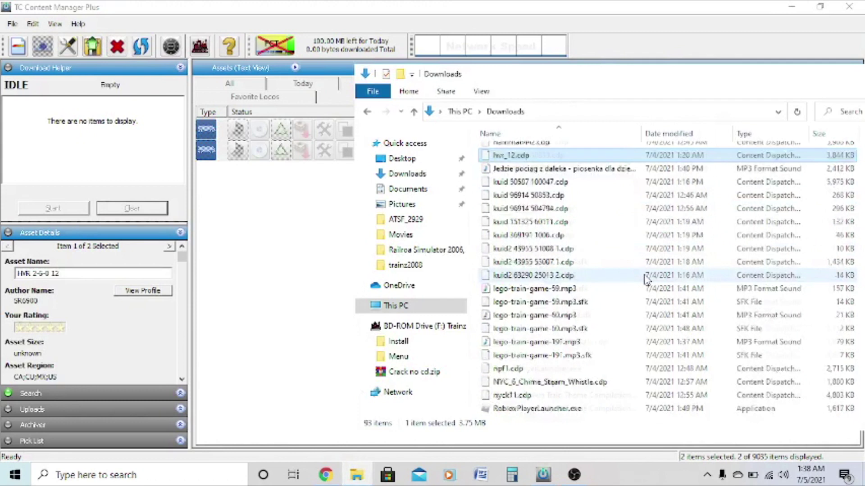
scroll(563, 216, down, 7)
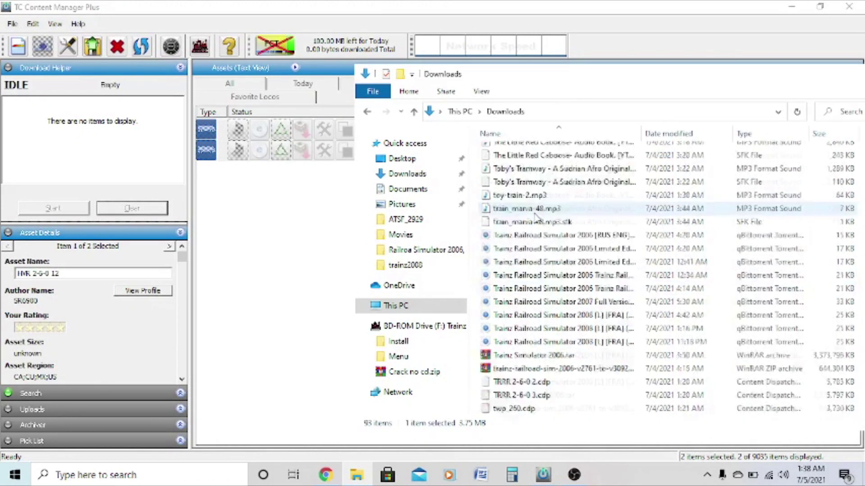
click(546, 179)
shift+click(547, 188)
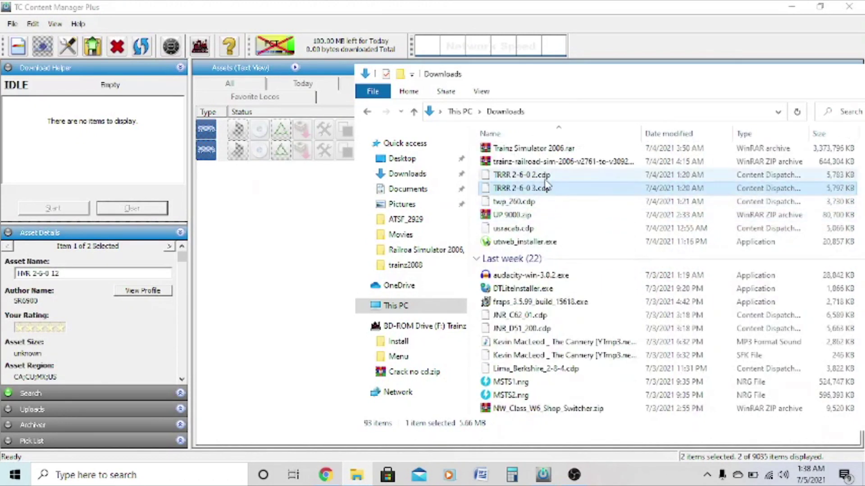
scroll(546, 185, up, 1)
drag(558, 222, 286, 289)
shift+click(541, 241)
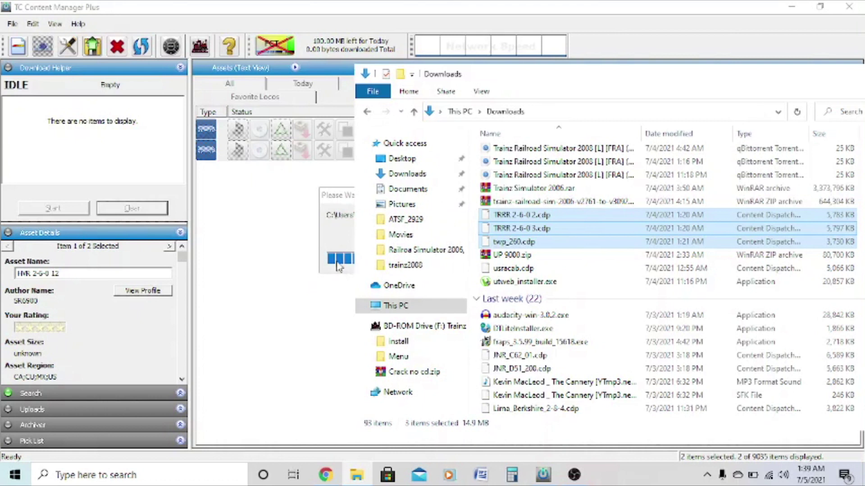
click(332, 332)
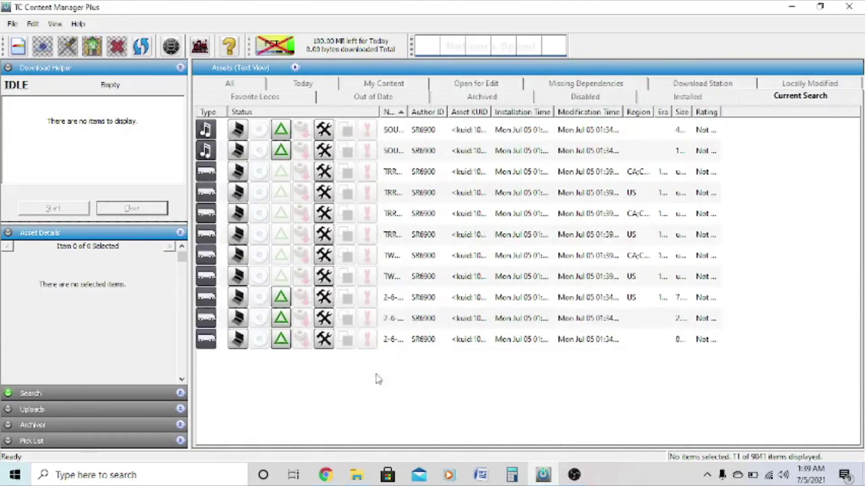
- Commit all the assets shown in the current search list of Content Manager Plus
click(367, 339)
shift+click(312, 128)
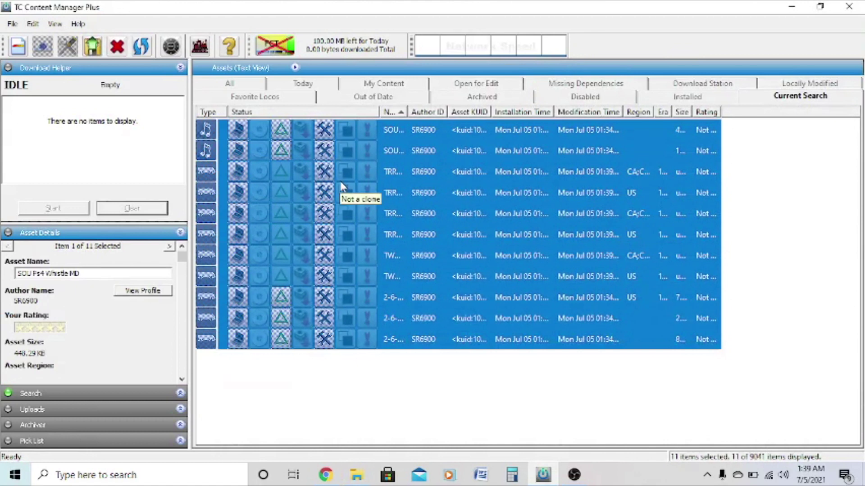
key(ctrl+m)
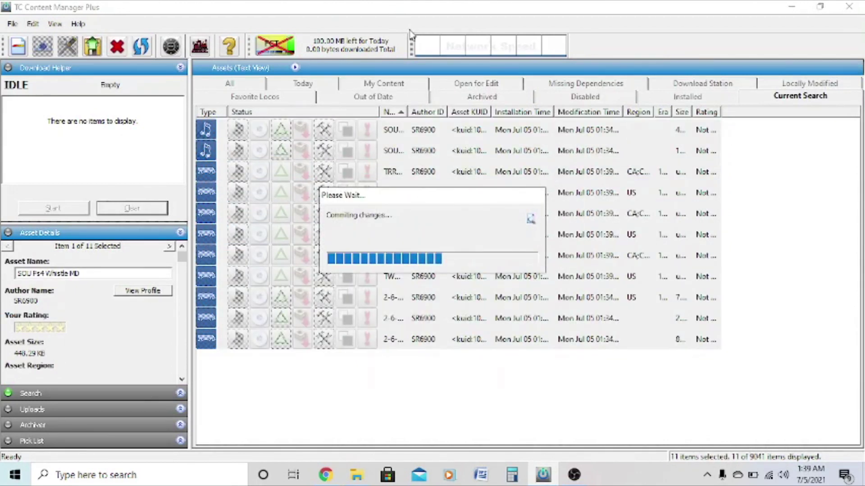
- Minimize Content Manager Plus, the Downloads folder and OBS, and launch TRS2008 from the desktop
click(779, 6)
click(782, 9)
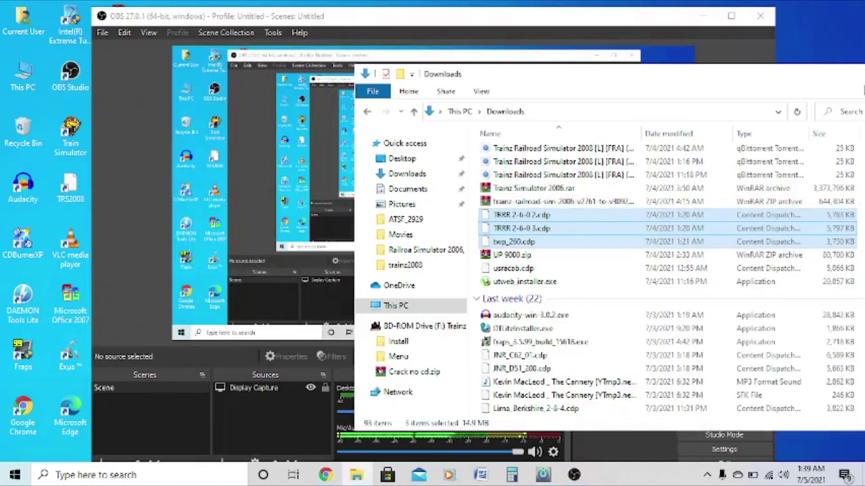
drag(847, 74, 646, 74)
click(829, 75)
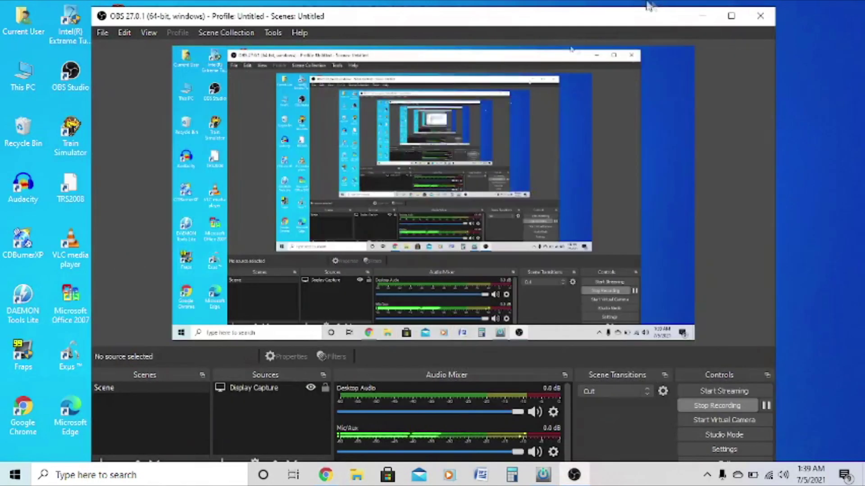
click(702, 16)
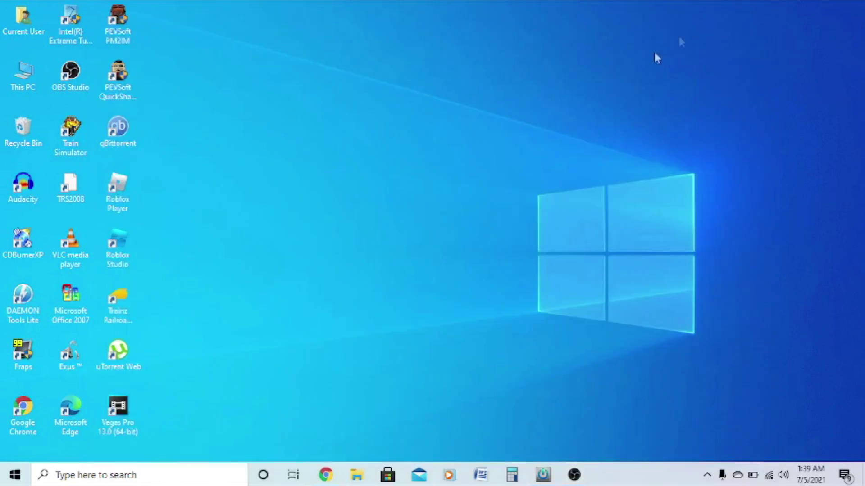
double_click(69, 202)
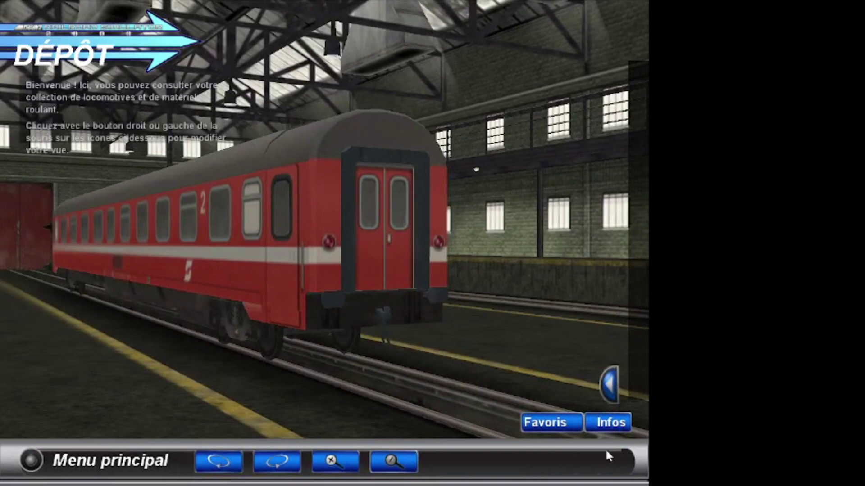
- Find HVR 2-6-0 12 in the depot's rolling stock list and view the locomotive with the list hidden
click(608, 385)
scroll(526, 316, down, 10)
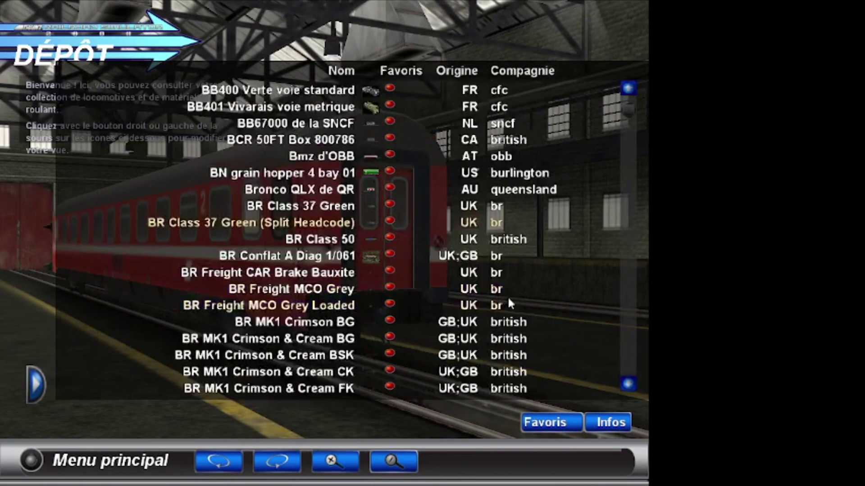
scroll(509, 304, down, 11)
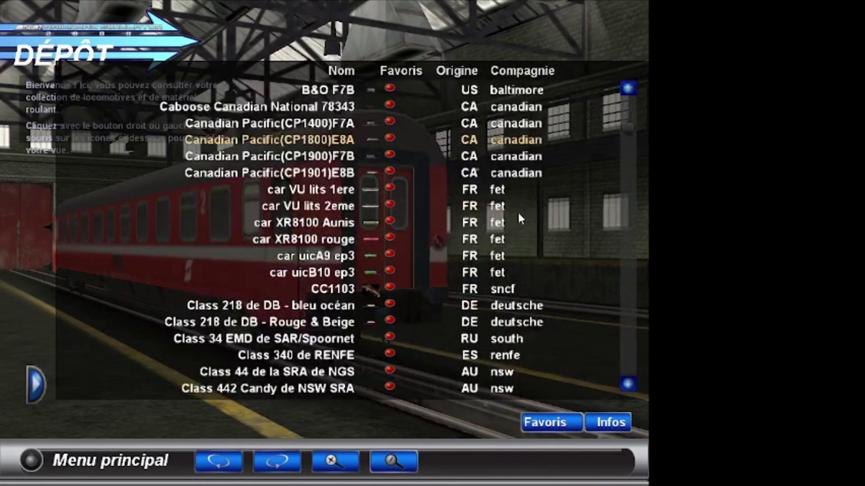
scroll(518, 211, down, 7)
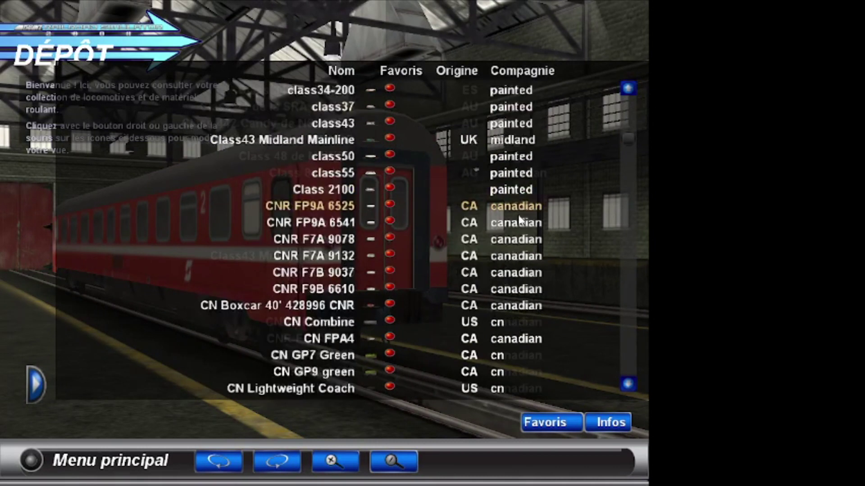
scroll(519, 218, down, 8)
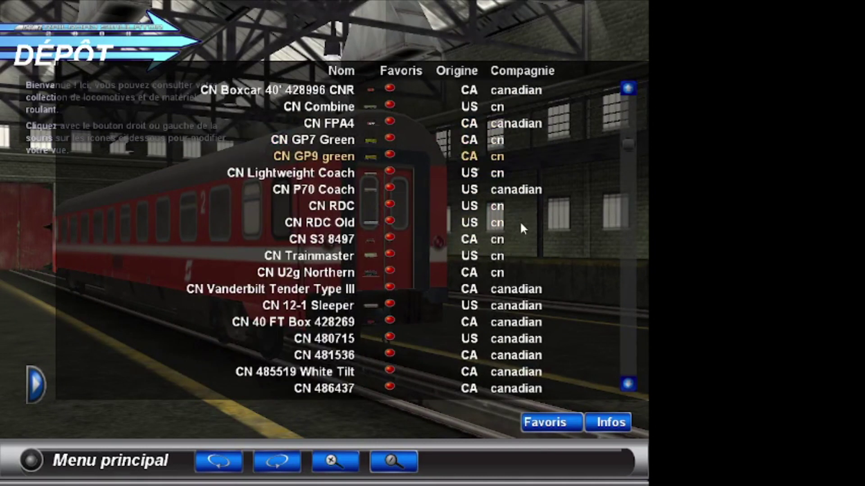
scroll(524, 229, down, 2)
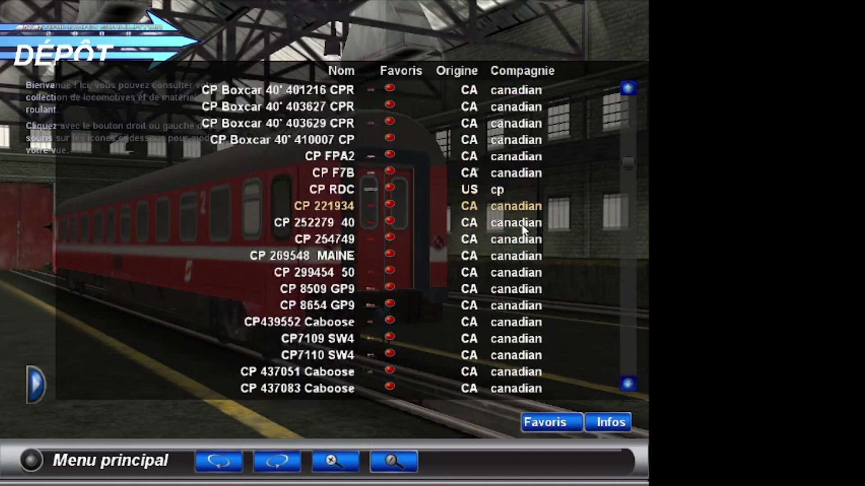
scroll(524, 229, down, 5)
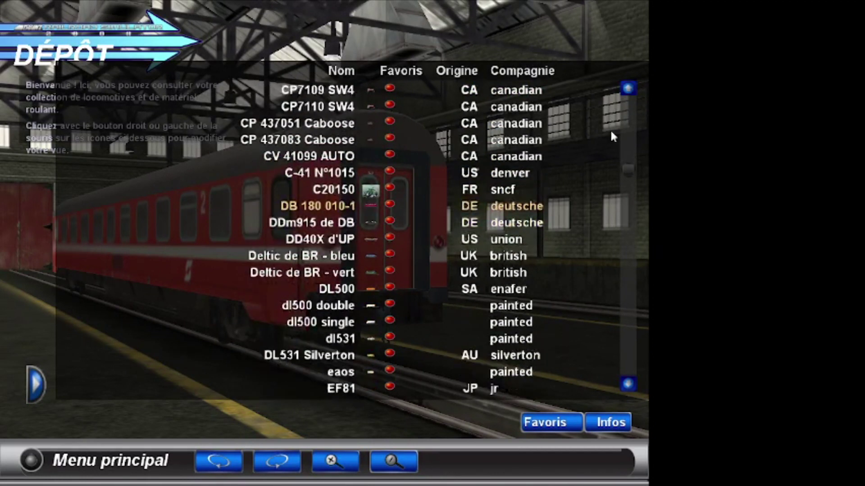
drag(627, 170, 634, 194)
scroll(539, 243, down, 5)
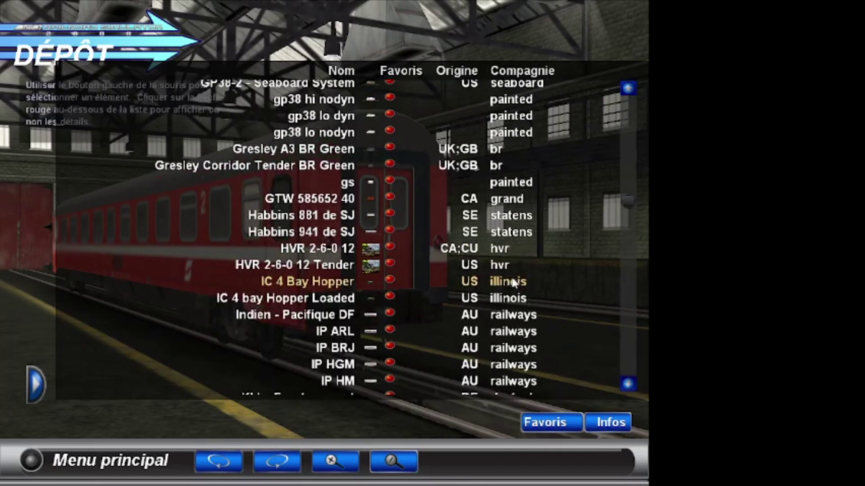
click(449, 251)
click(36, 384)
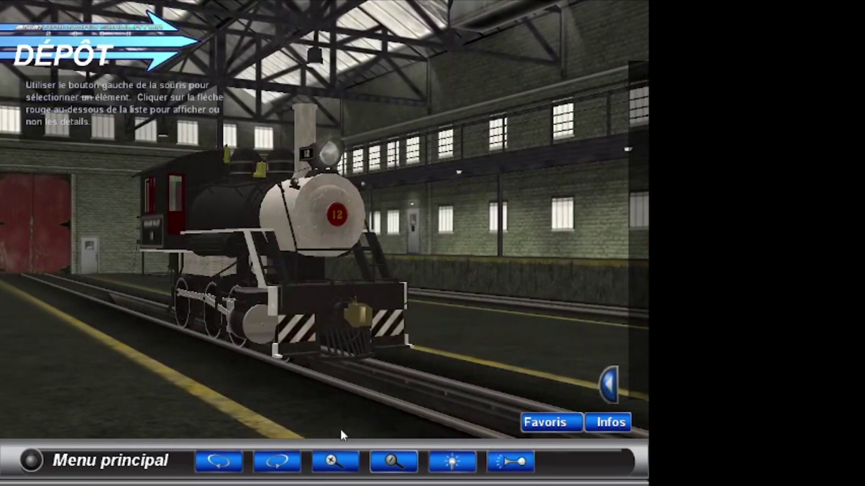
- Select HVR 2-6-0 12 Tender in the depot list and view its model unobstructed
click(613, 385)
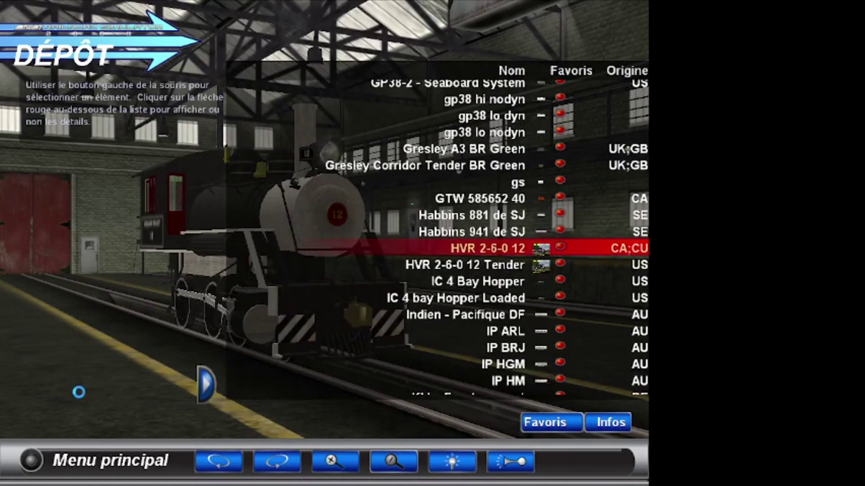
key(Down)
click(46, 379)
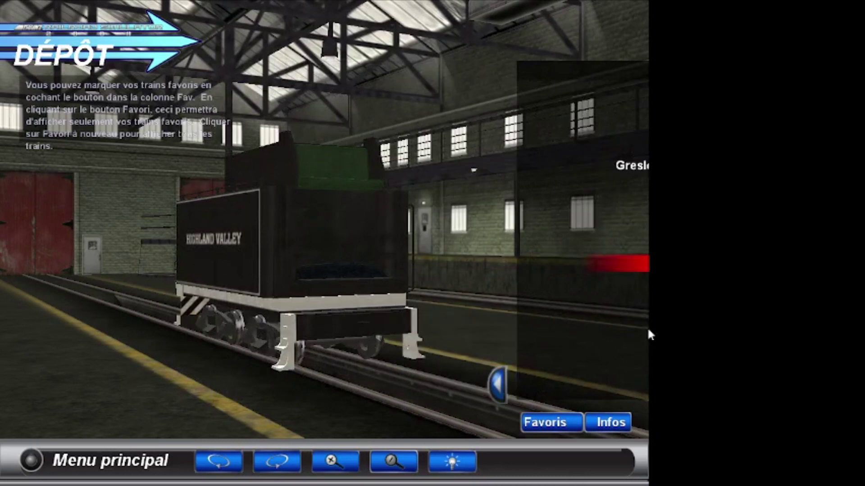
- Find SOLOBU 2-6-0 293 in the depot list and view the locomotive and its tender
click(613, 382)
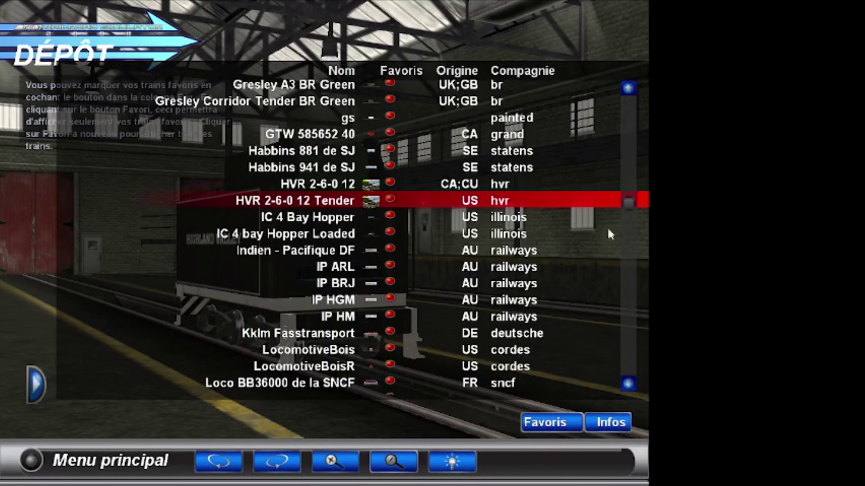
scroll(621, 236, down, 10)
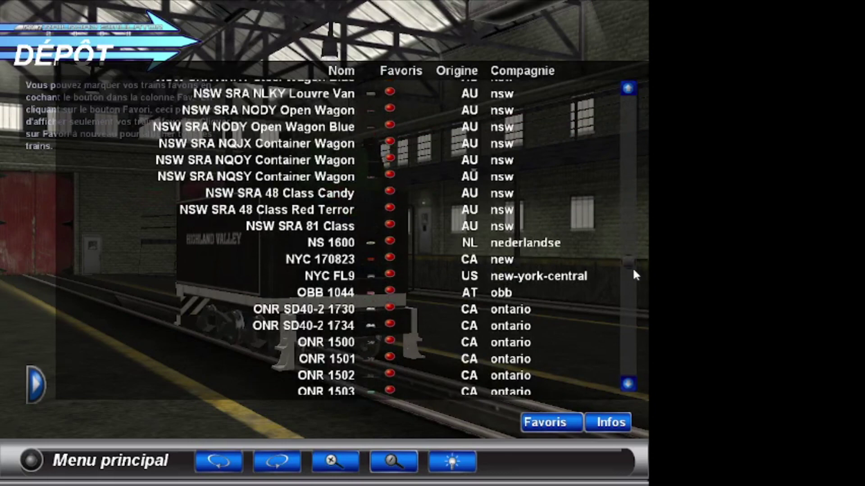
scroll(628, 283, down, 10)
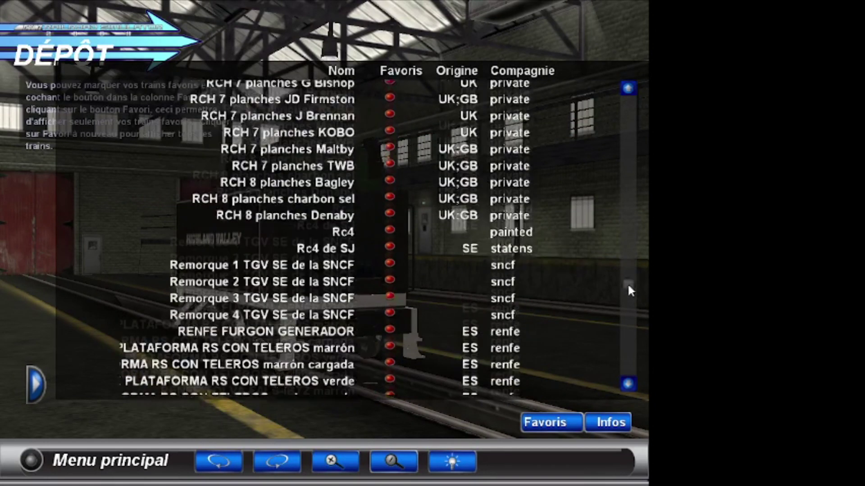
drag(629, 294, 631, 310)
scroll(472, 225, up, 8)
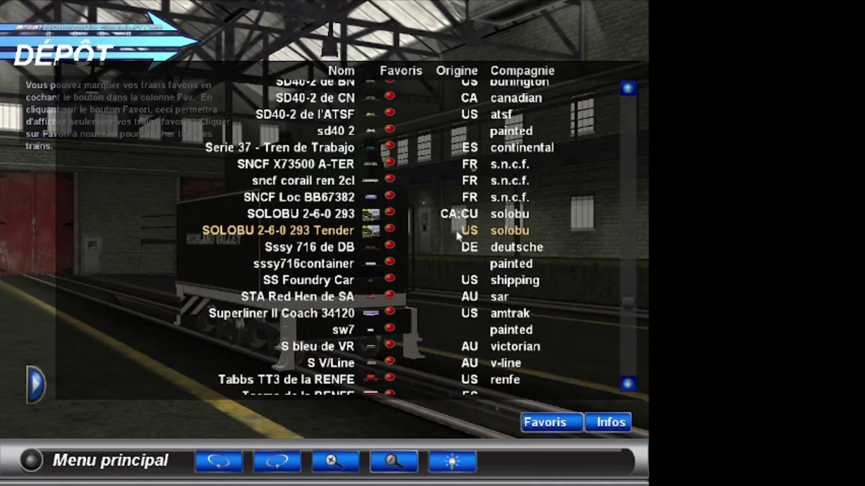
click(449, 215)
click(36, 384)
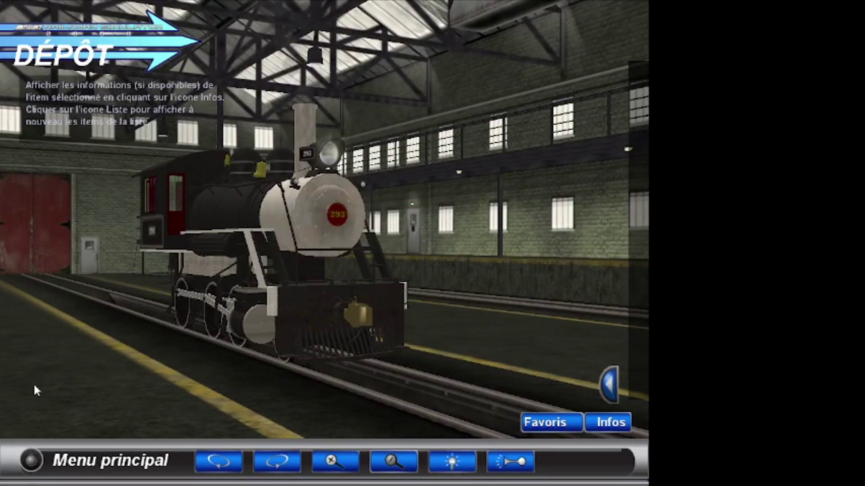
click(608, 386)
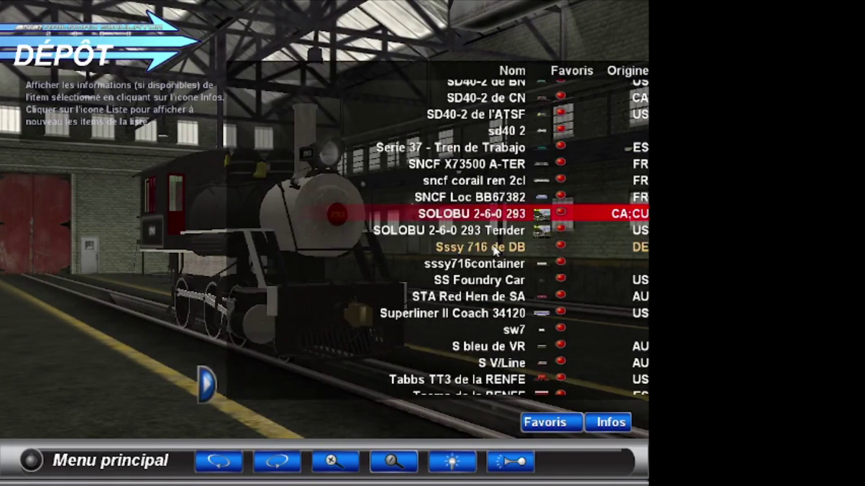
double_click(495, 228)
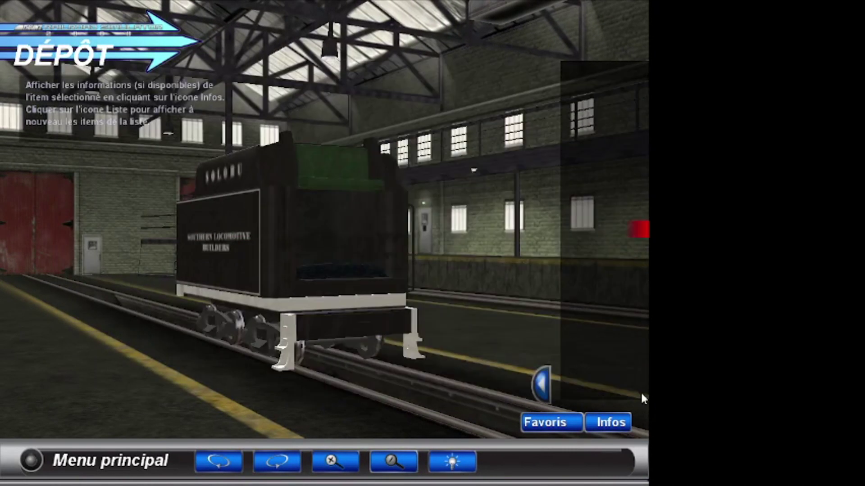
- Find TRRR 2-6-0 2 in the depot list and view the locomotive and its tender
click(641, 399)
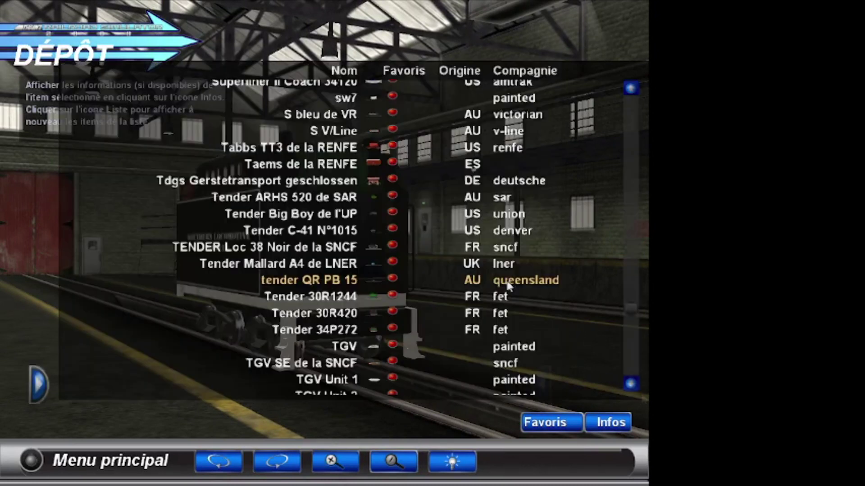
scroll(508, 280, down, 6)
scroll(511, 286, down, 2)
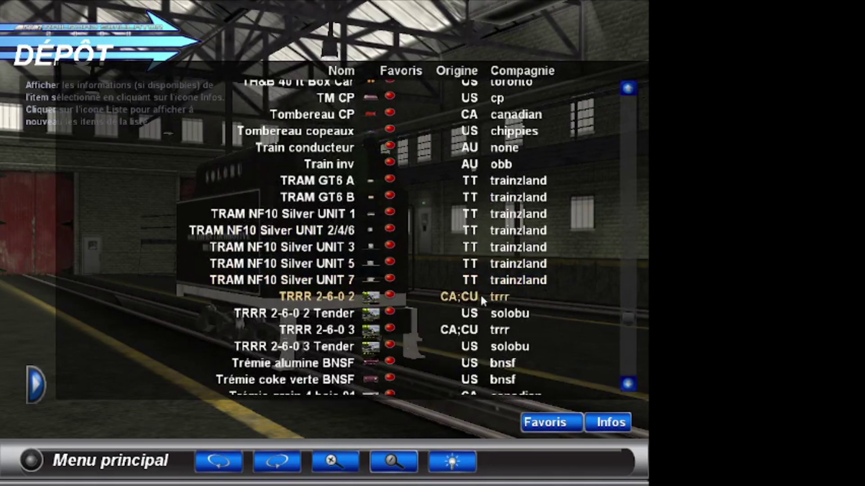
click(480, 295)
click(41, 386)
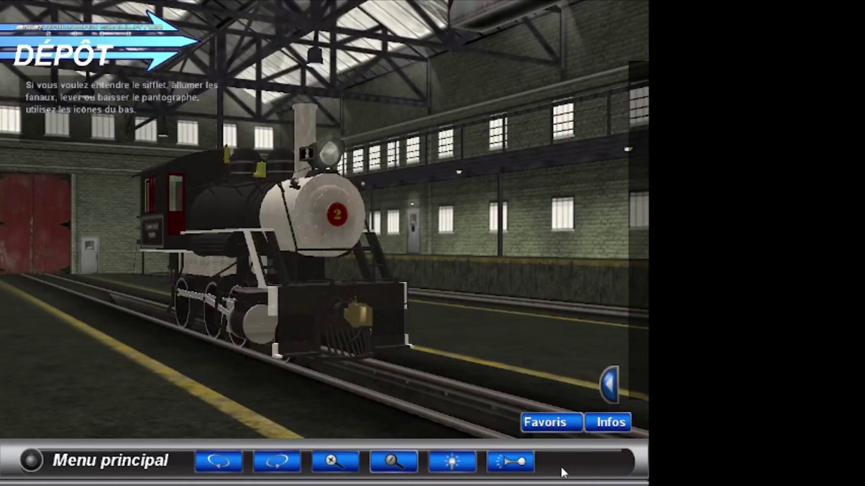
click(605, 386)
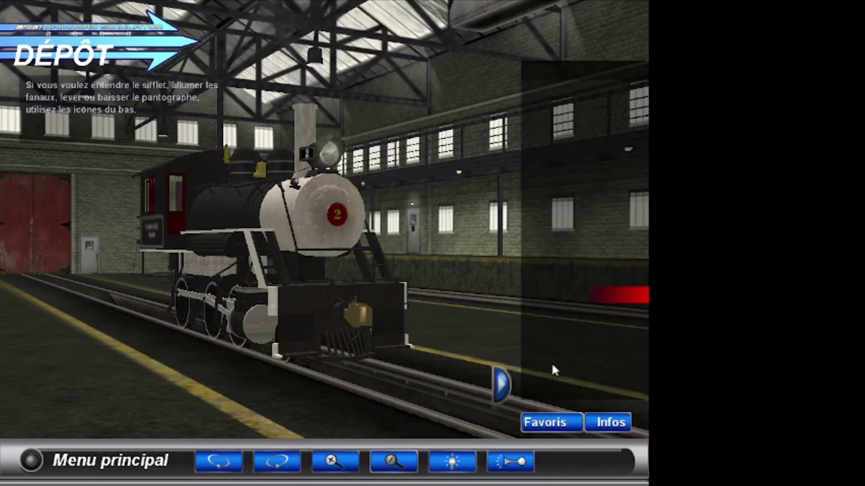
click(511, 312)
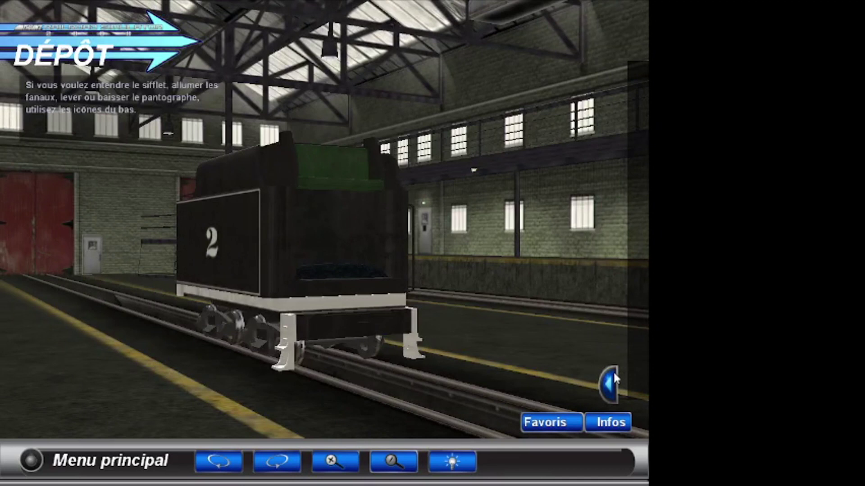
- View the TRRR 2-6-0 3 locomotive and its tender in the depot
click(613, 378)
key(Down)
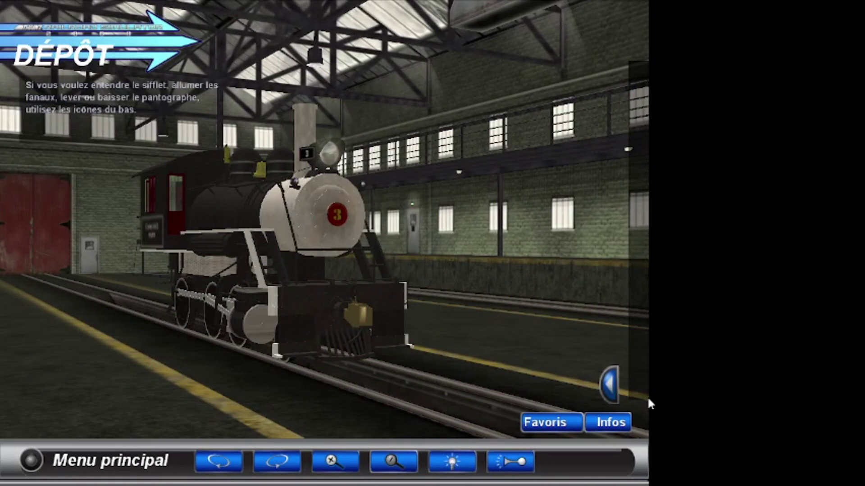
click(608, 385)
key(Down)
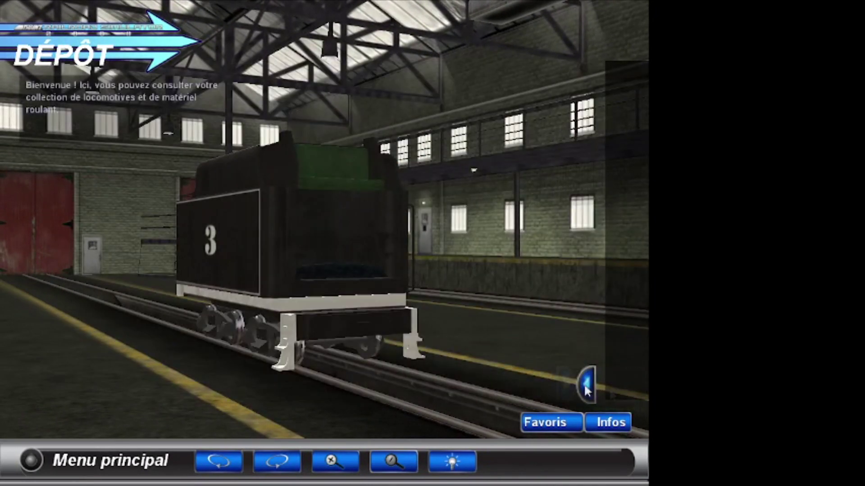
- View TWP 2-6-0 260 and its tender in the depot, and return to the main menu
click(584, 383)
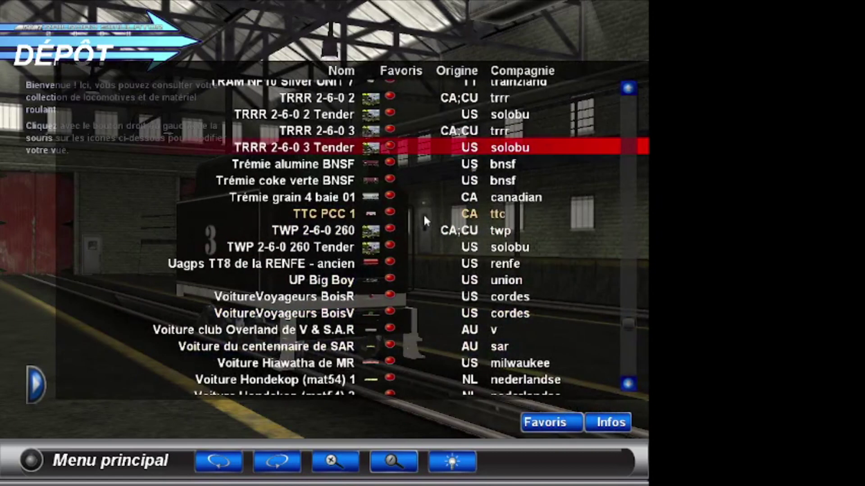
click(430, 227)
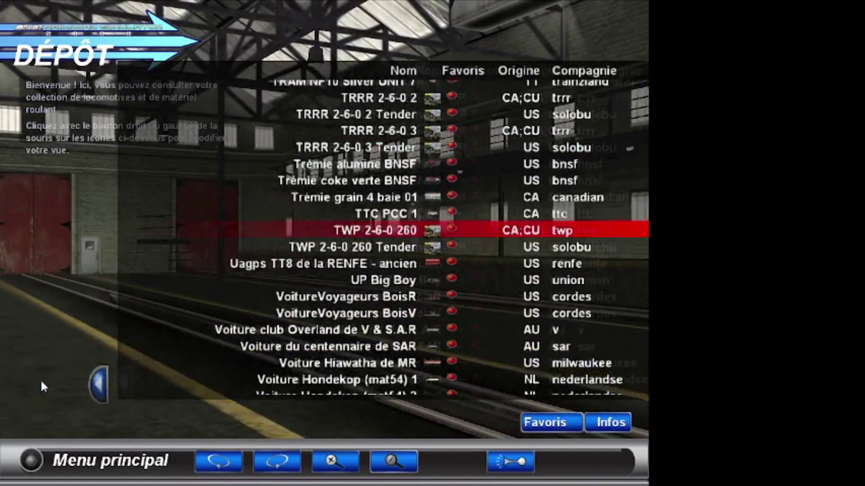
click(40, 382)
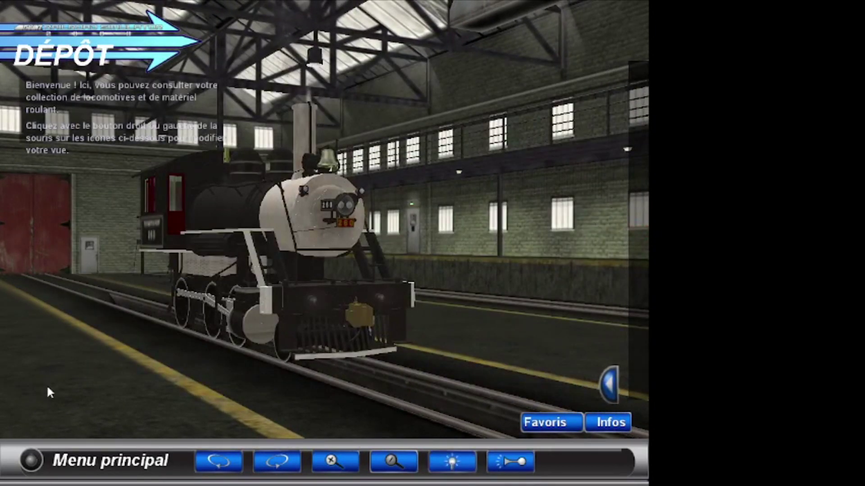
click(608, 388)
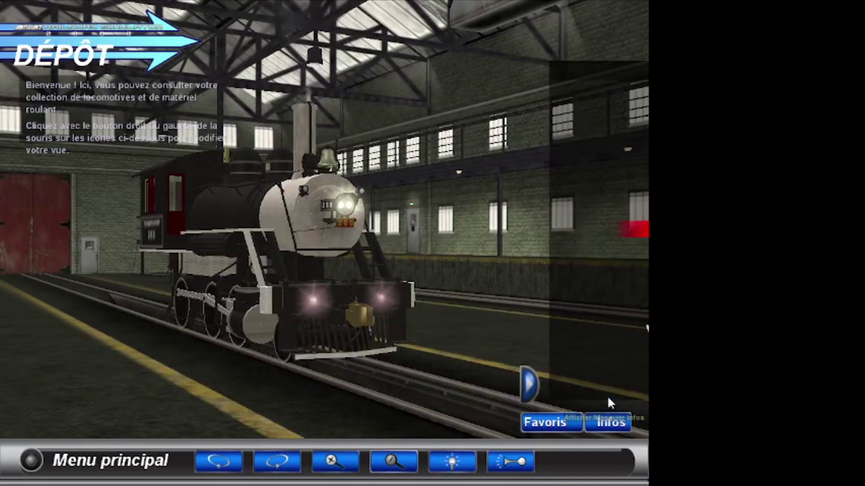
click(447, 247)
click(36, 373)
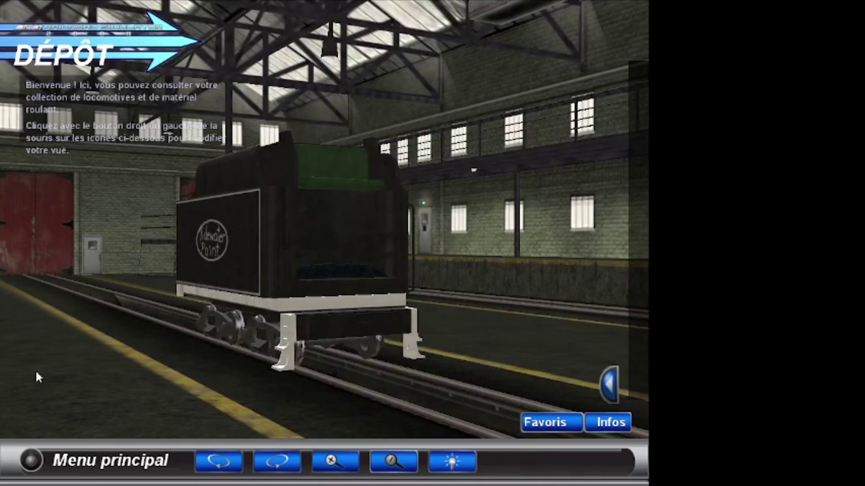
key(Escape)
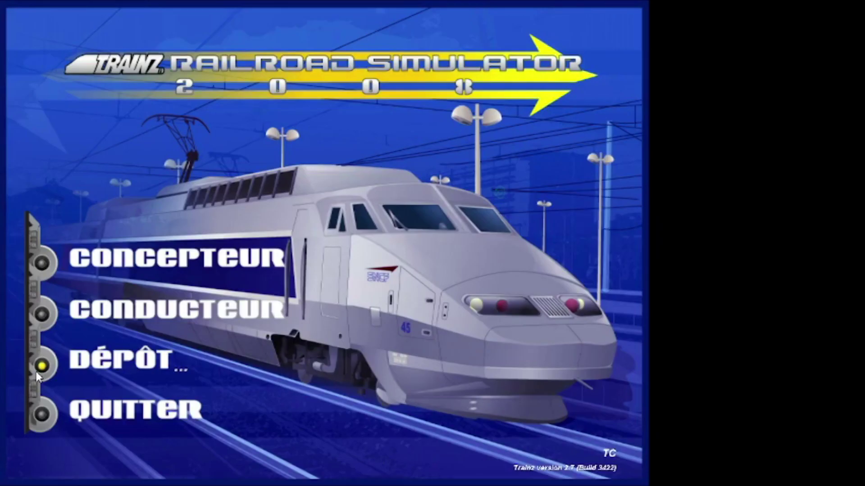